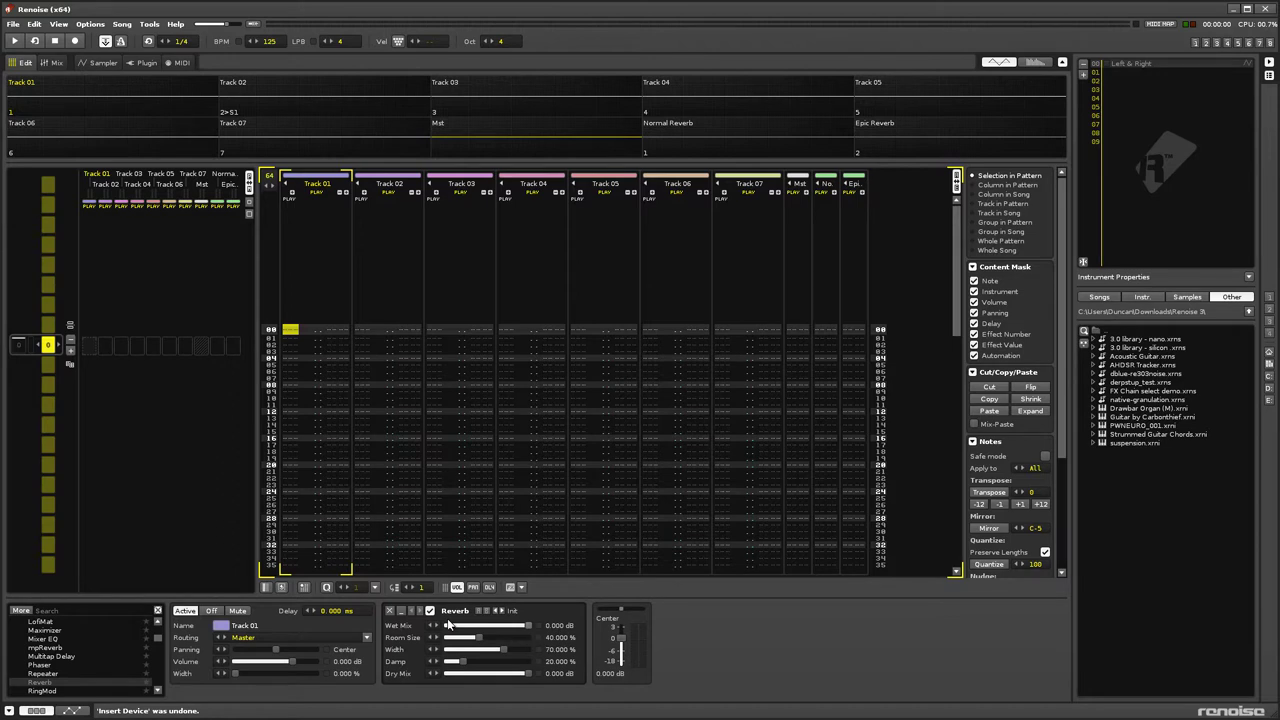
Add the mpReverb effect to Track 01's effect chain.
double_click(63, 647)
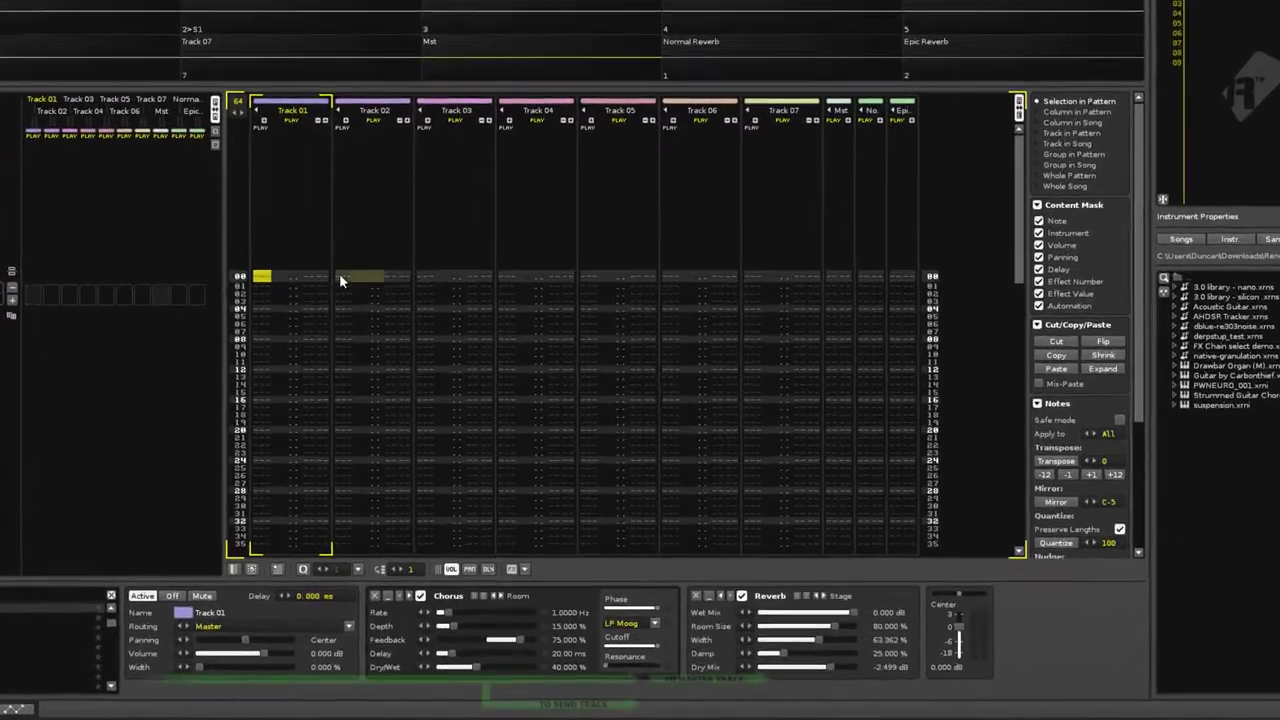
Set the Reverb's dry mix to -INF dB on the Normal Reverb send track.
click(339, 277)
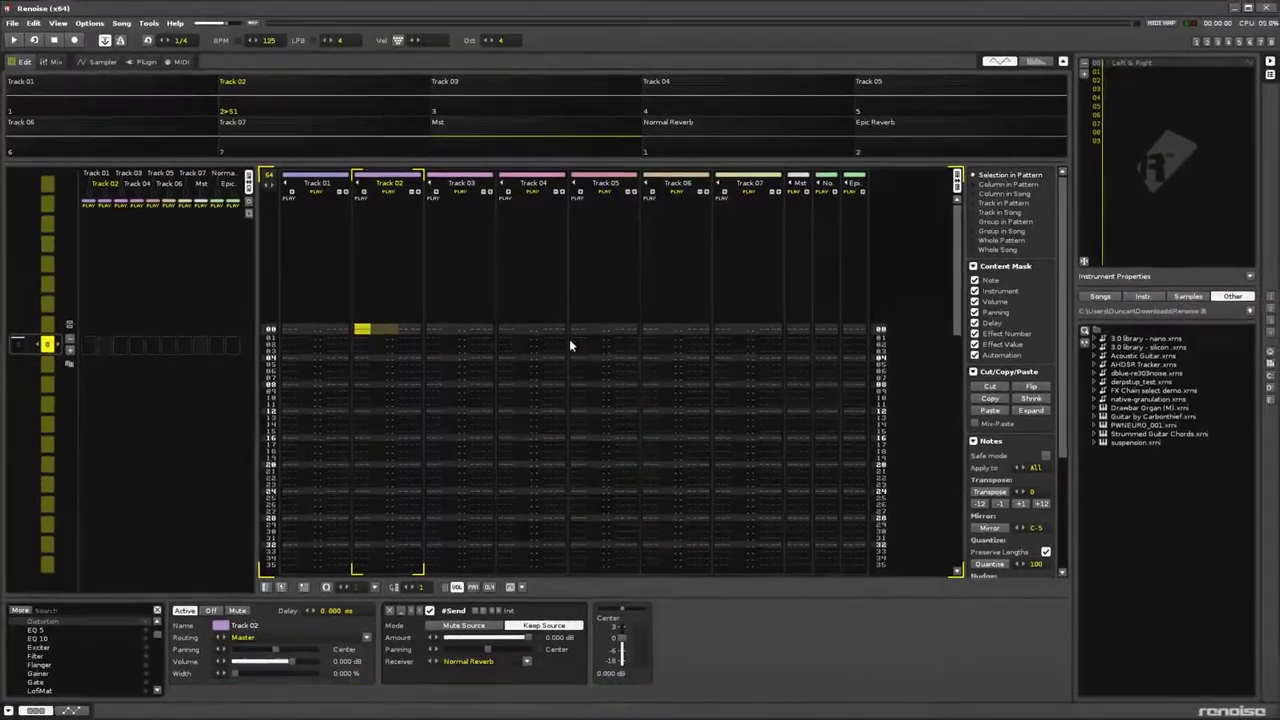
click(826, 329)
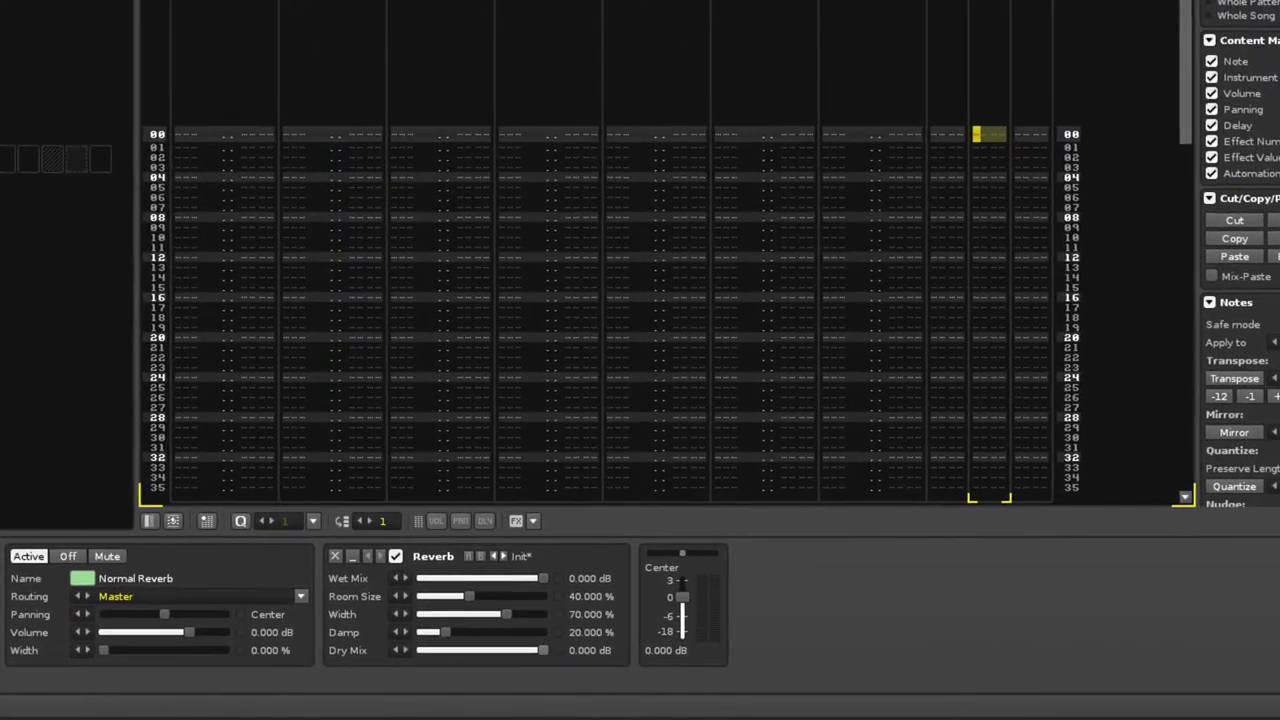
drag(537, 661, 433, 667)
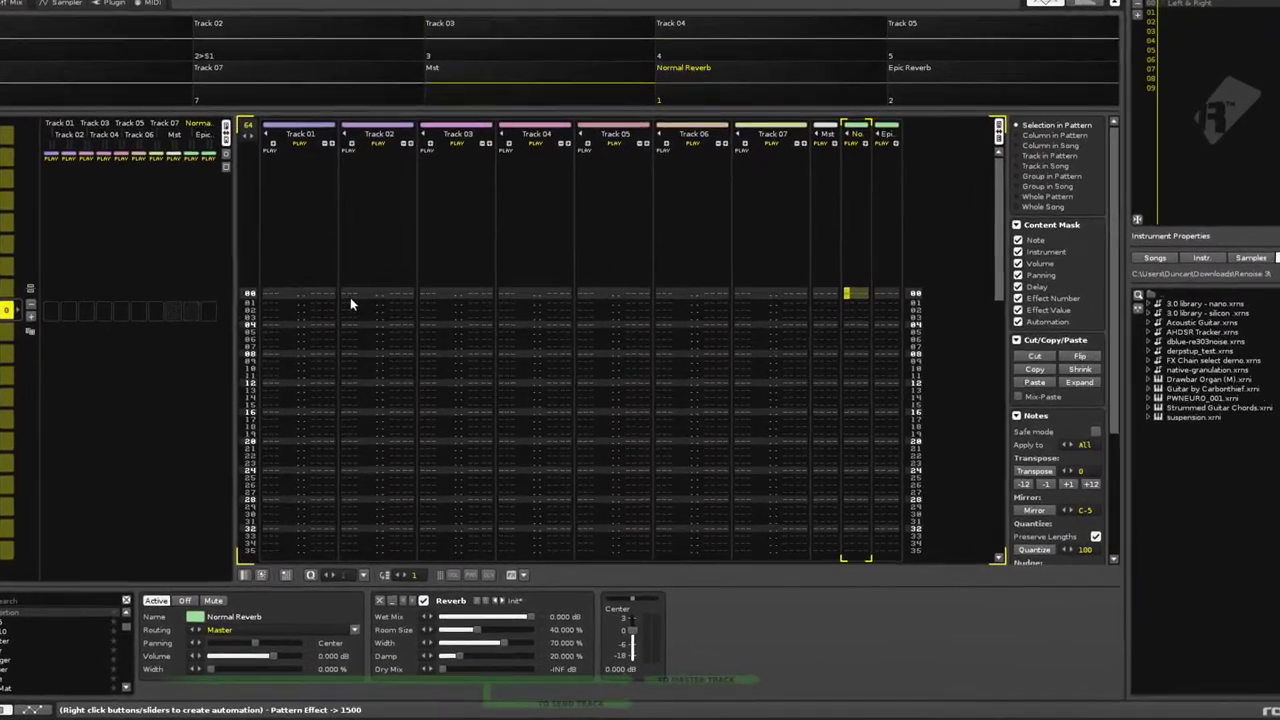
Switch Track 02's Send to Mute Source and back to Keep Source, choosing Normal Reverb as its receiver.
click(362, 330)
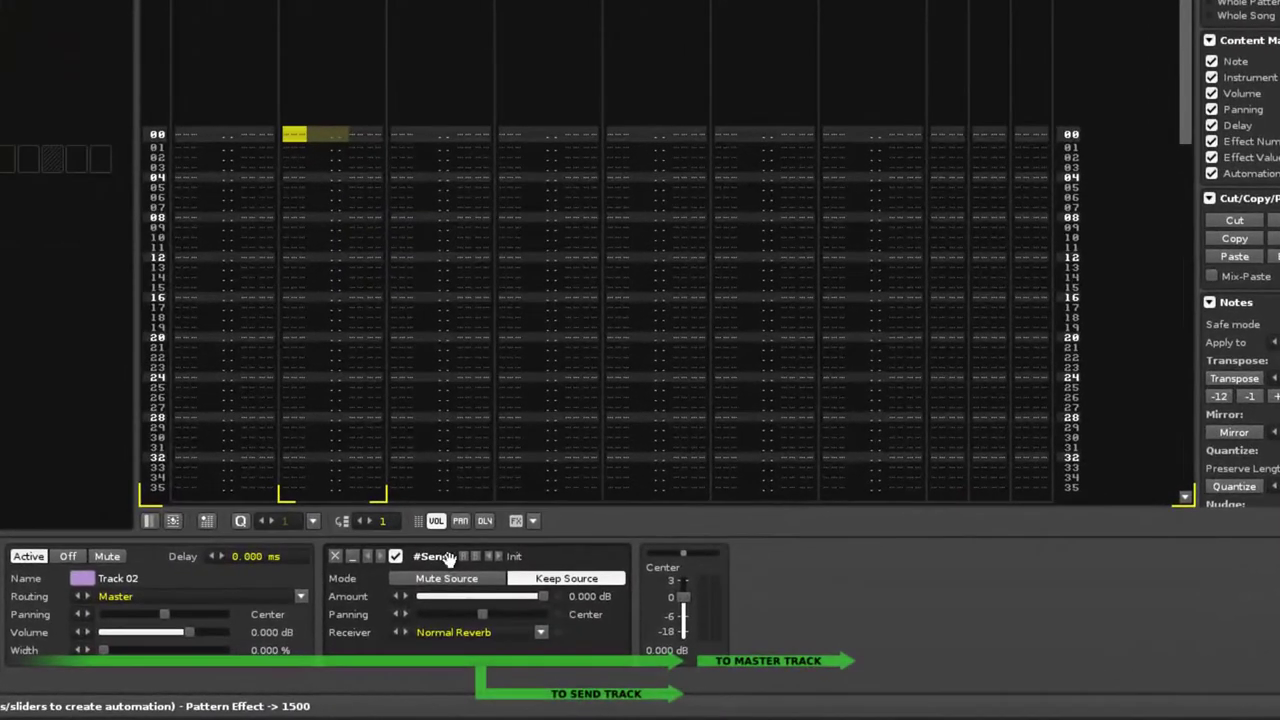
click(463, 588)
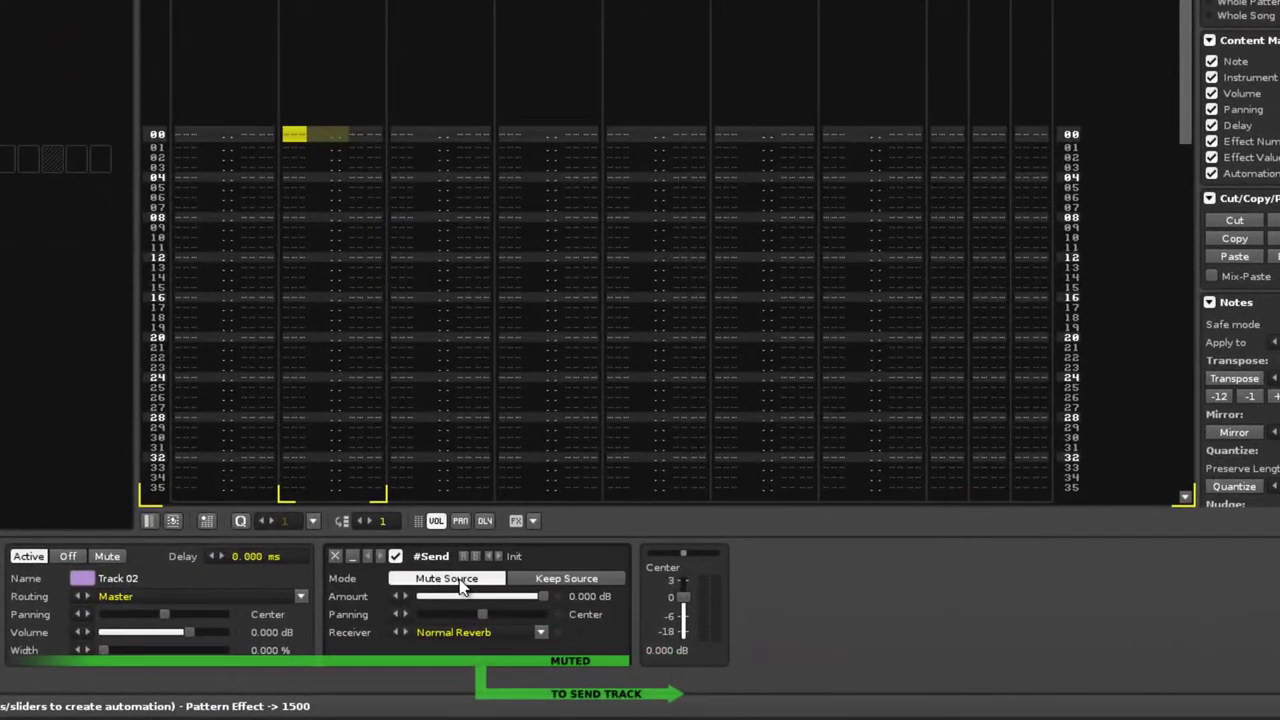
click(527, 584)
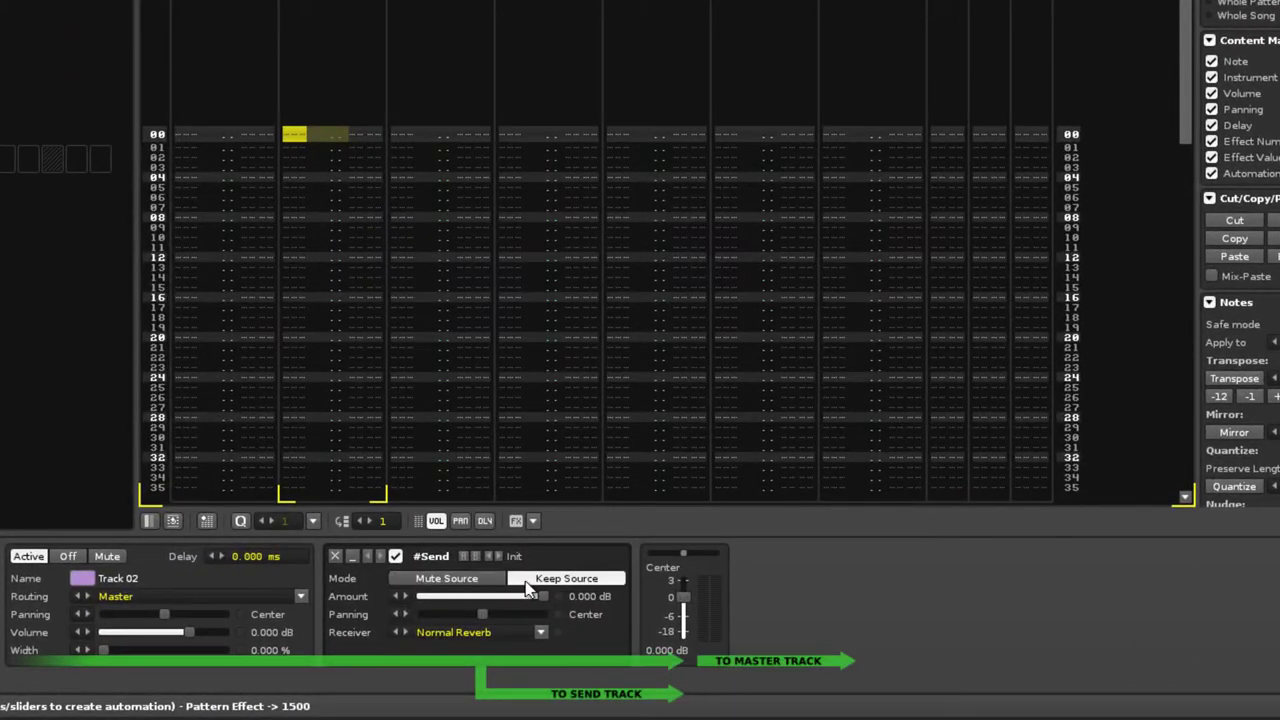
click(537, 632)
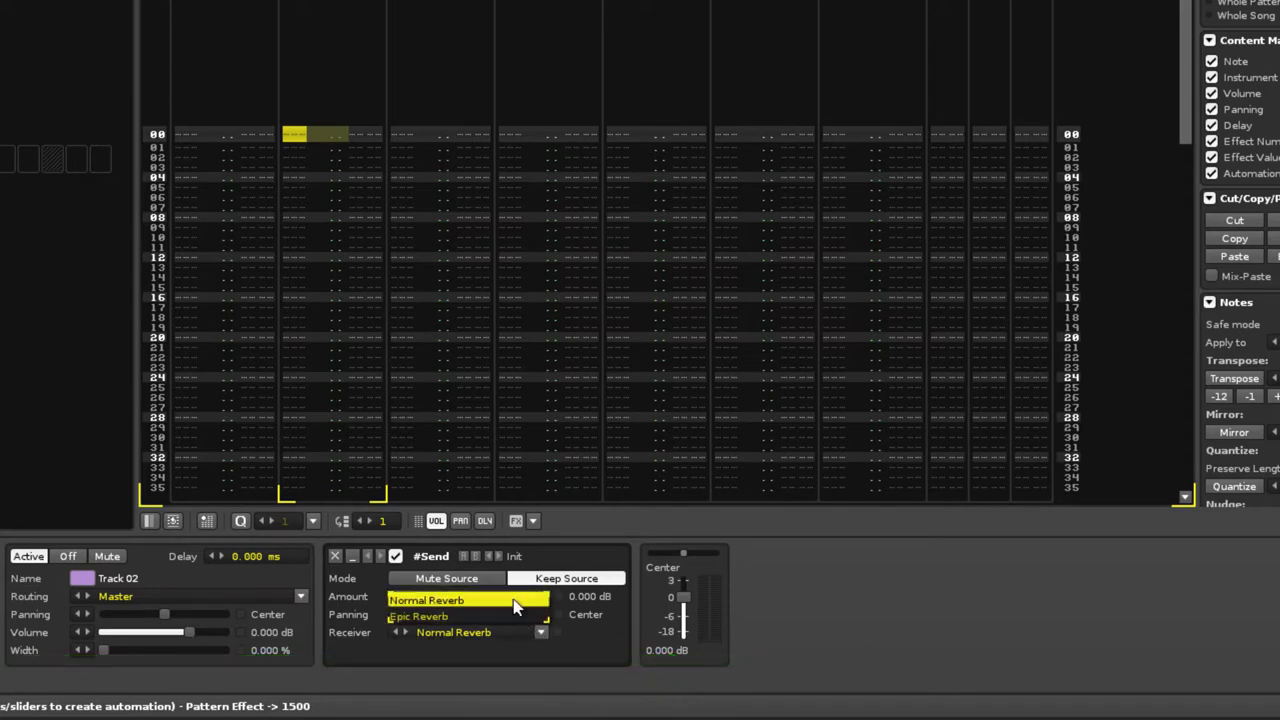
click(515, 602)
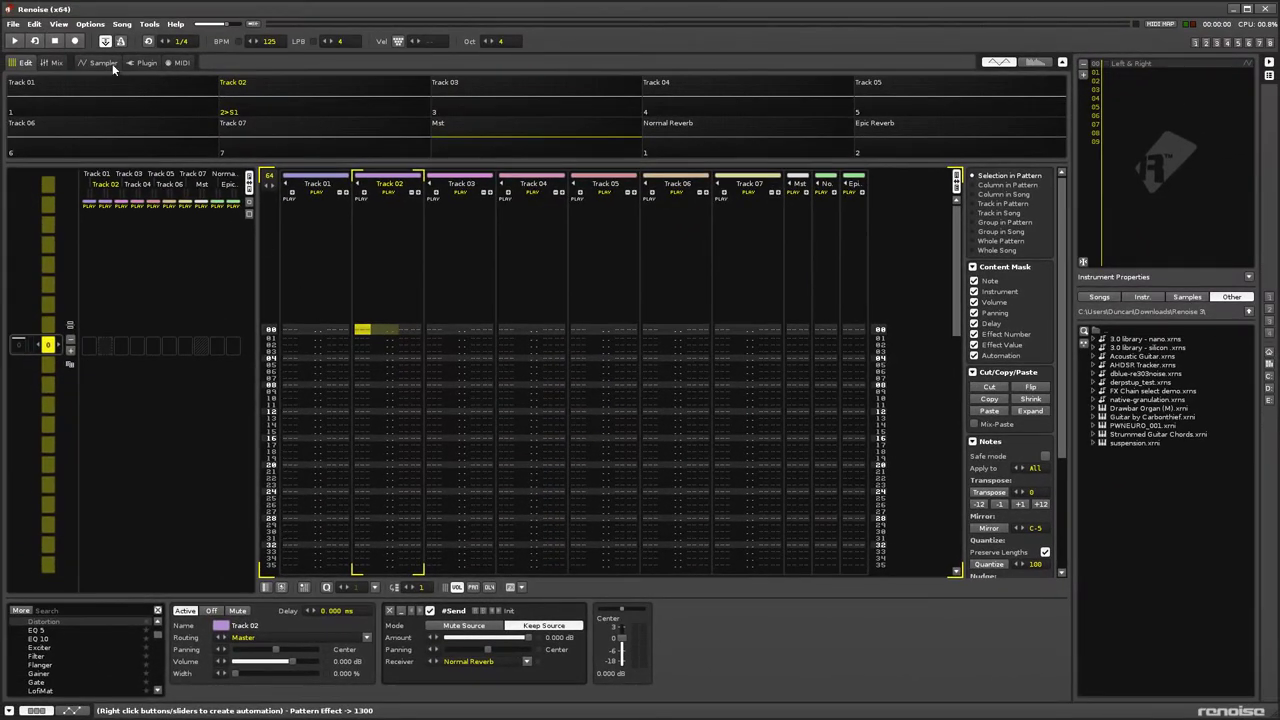
Open the Left & Right sample in the sampler and audition it, pointing out each stereo channel in the waveform.
click(102, 63)
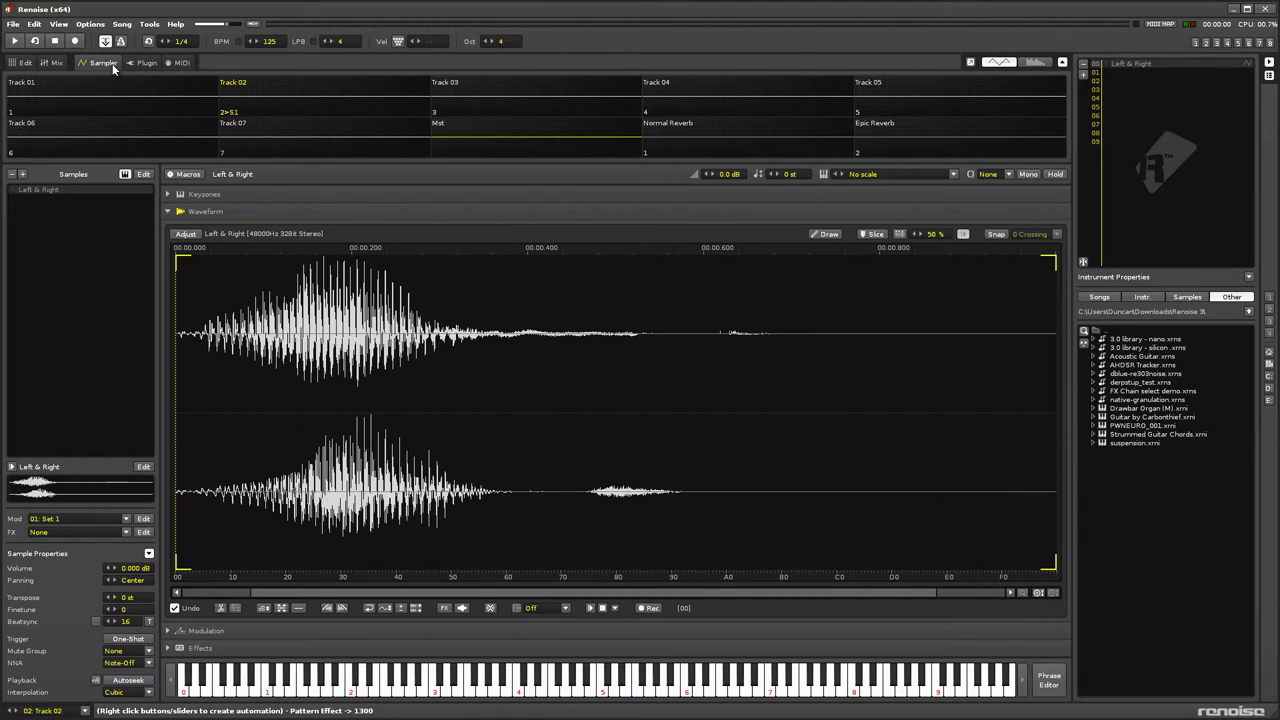
key(z)
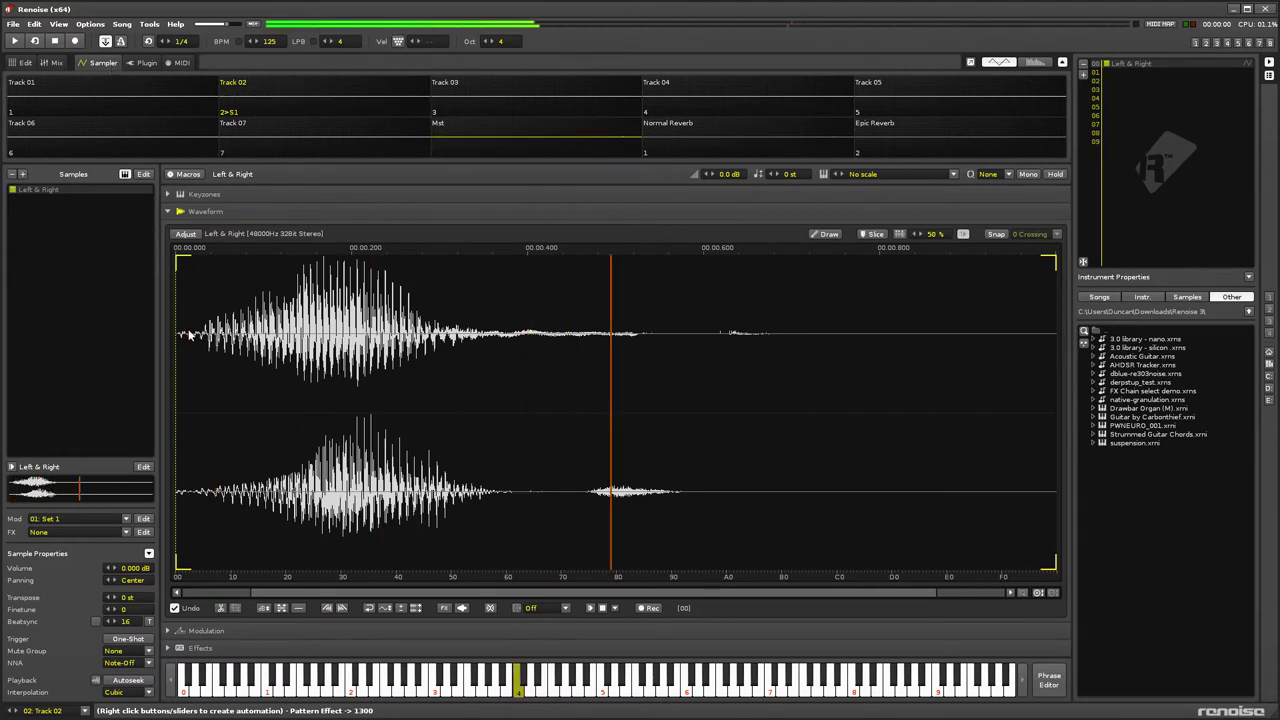
key(z)
click(189, 531)
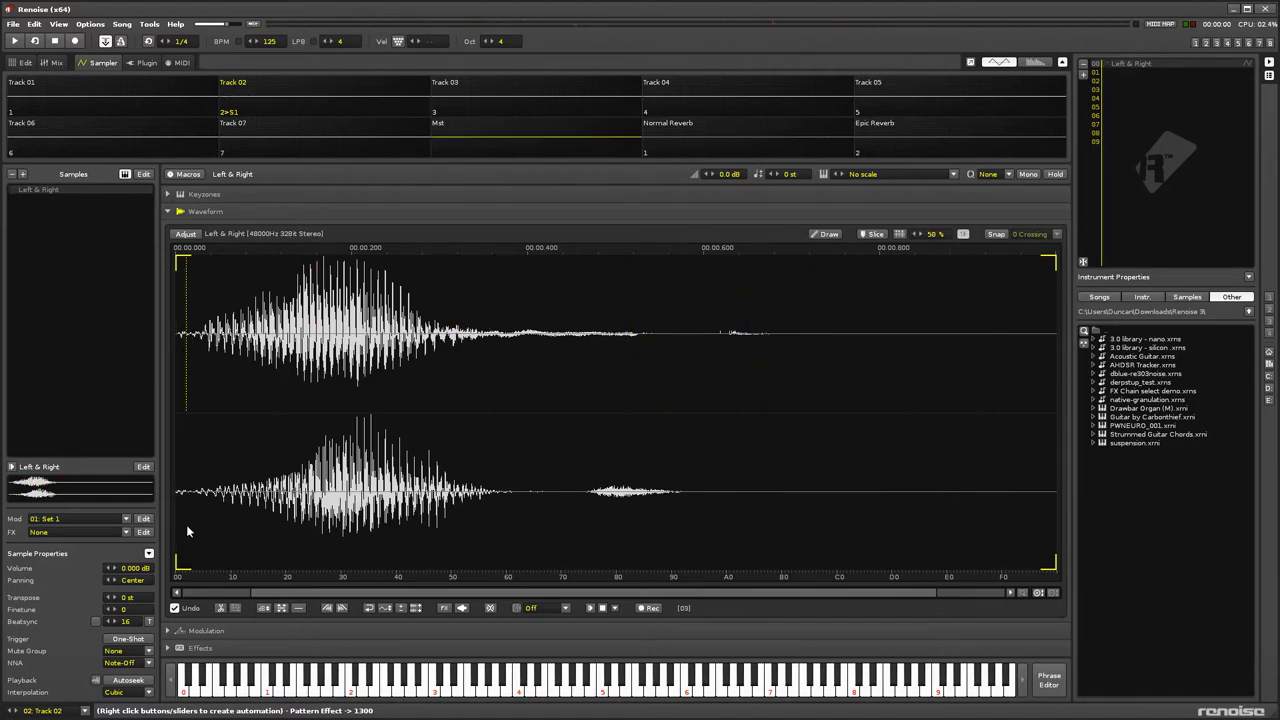
key(z)
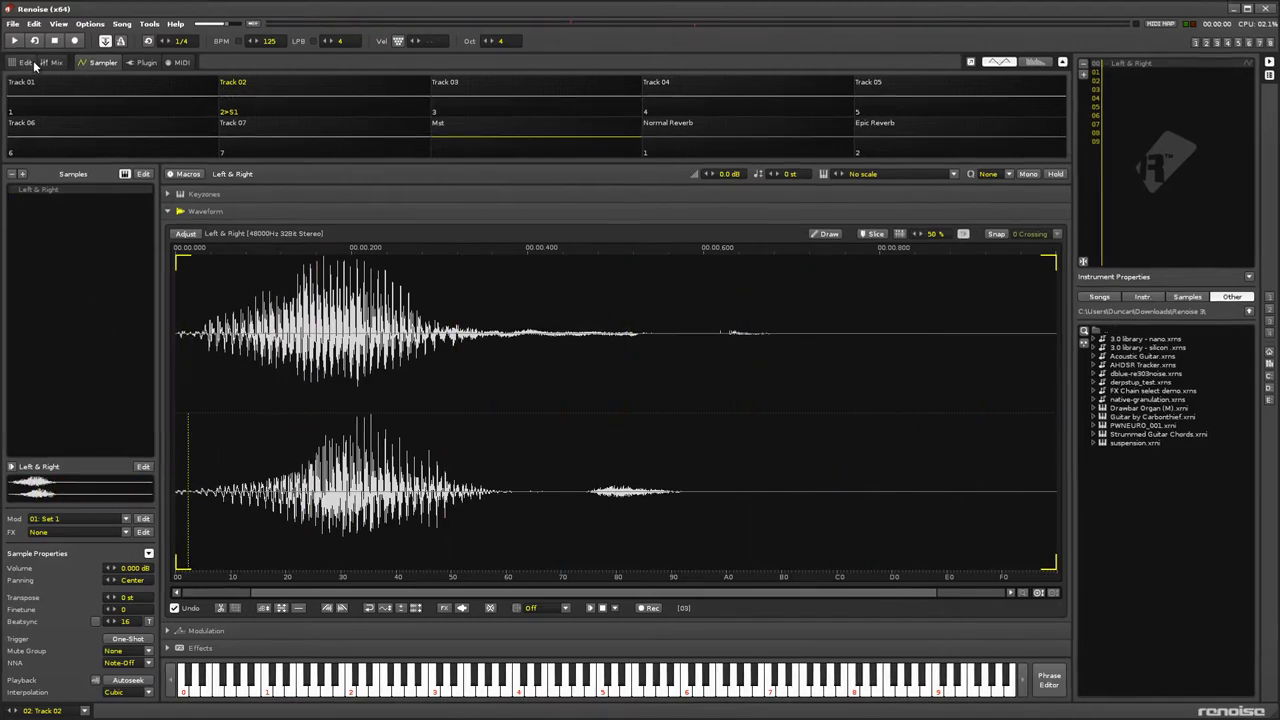
Back in the pattern editor, try Mute Source with panning 50 L on Track 02's Send, and undo both changes.
click(22, 62)
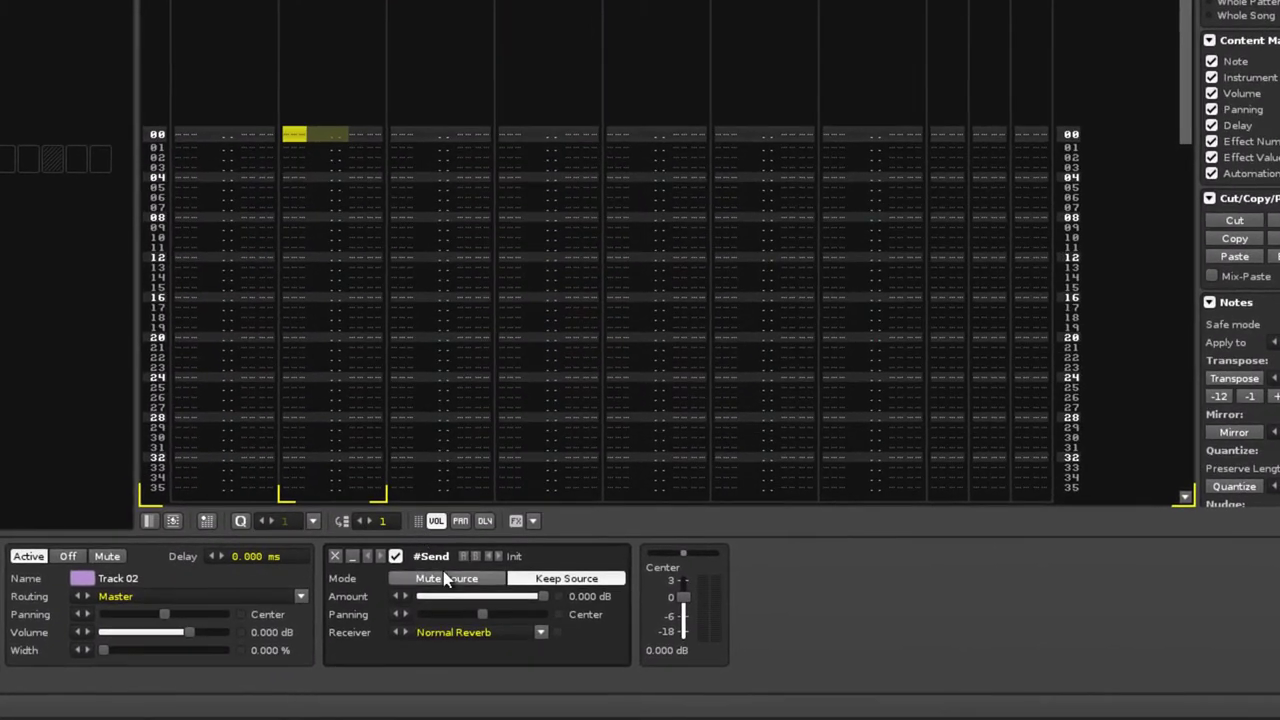
click(461, 617)
drag(482, 614, 421, 614)
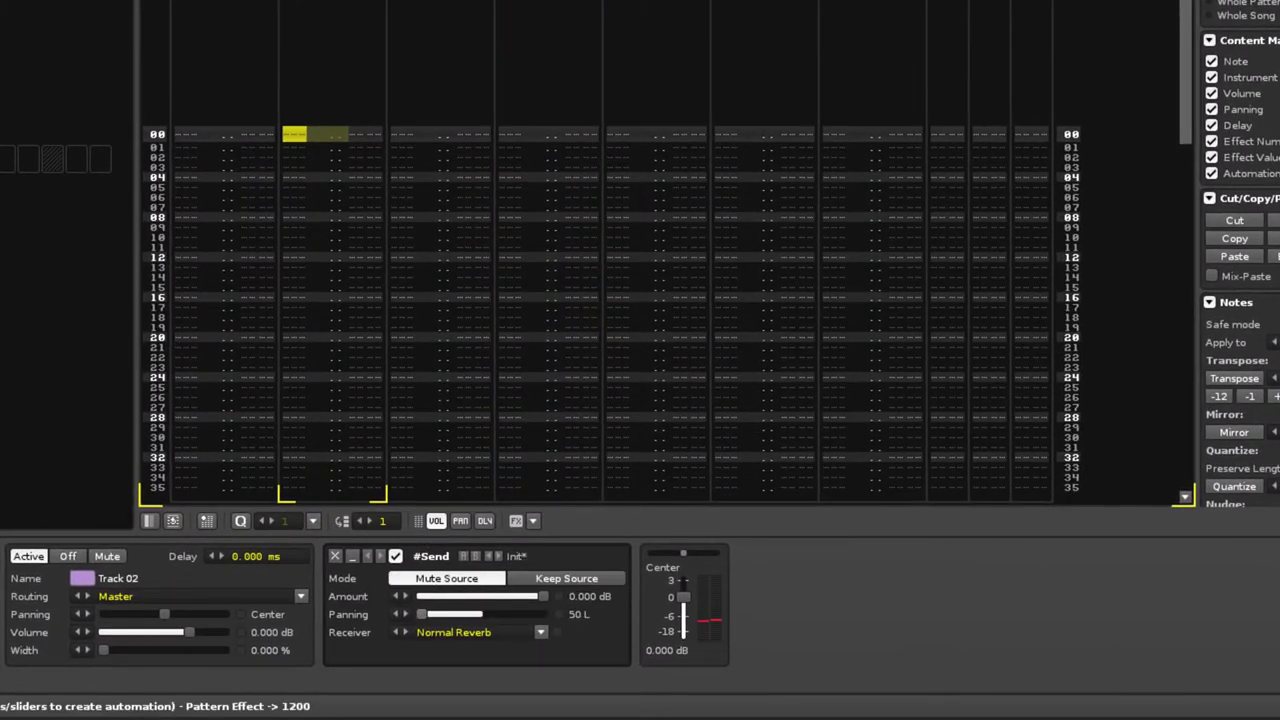
key(ctrl+z)
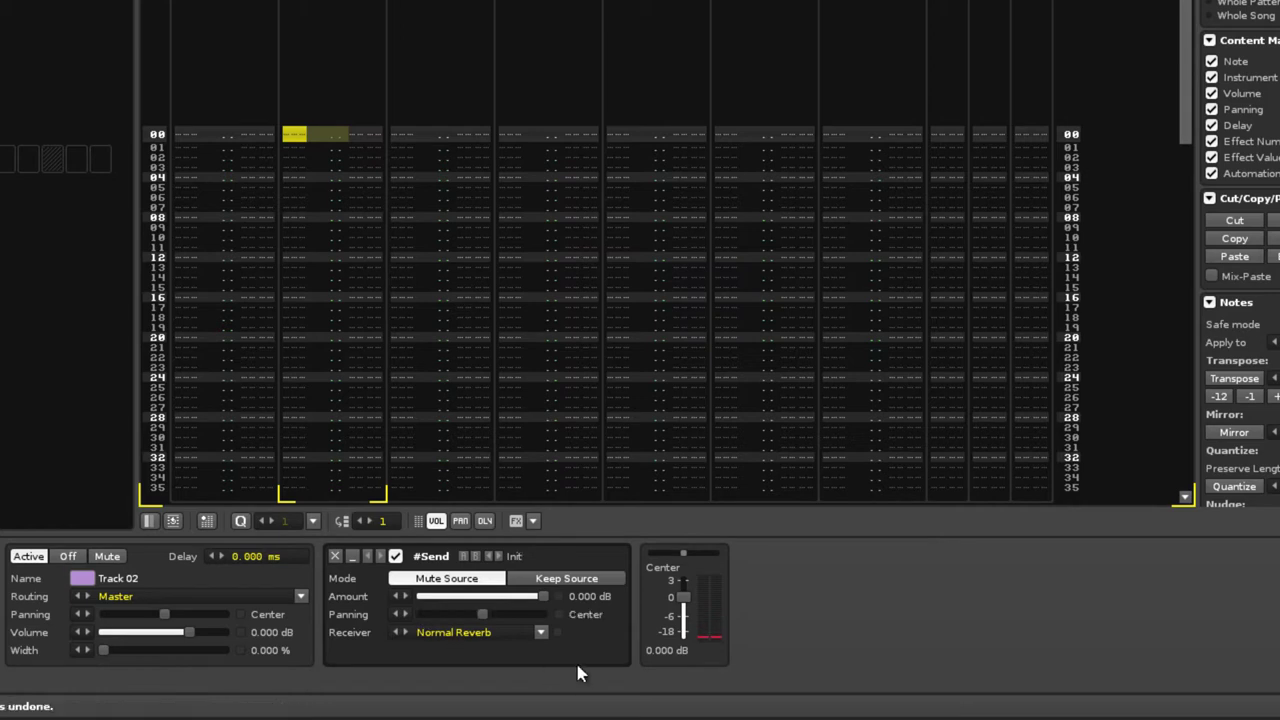
key(ctrl+z)
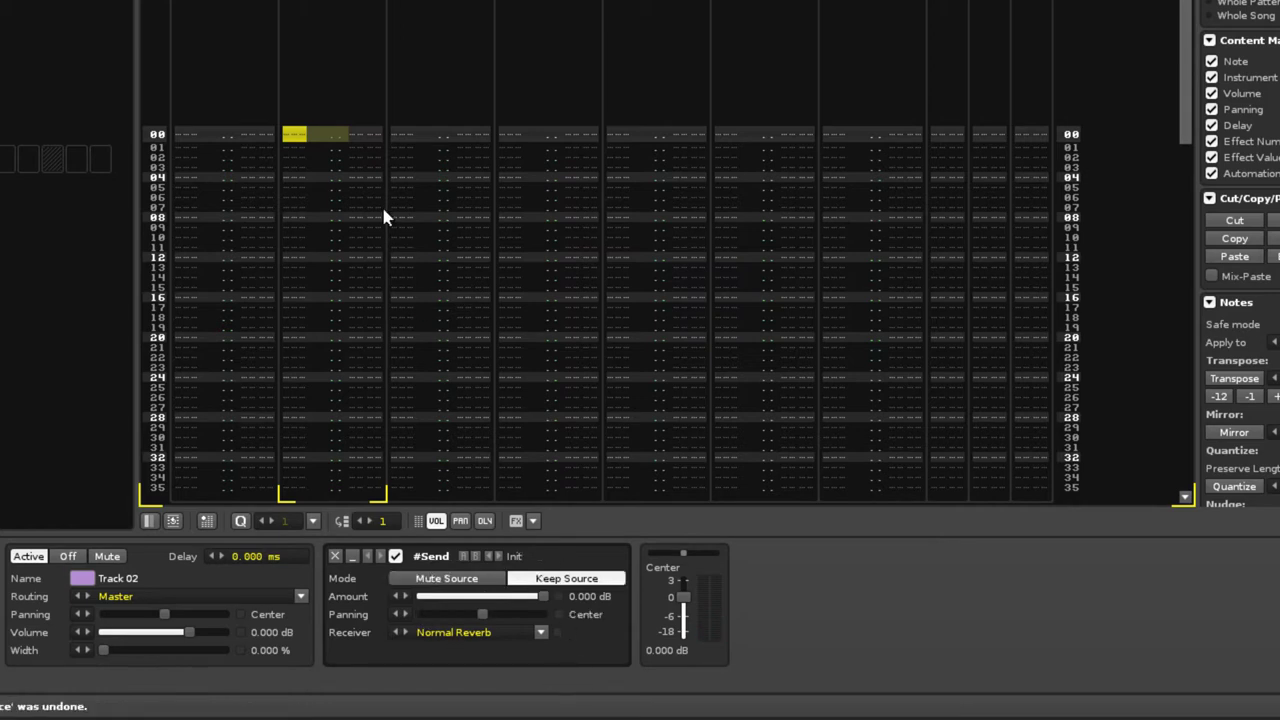
Enter a C-4 note with instrument 00 on row 00 of Track 02.
key(Escape)
key(z)
key(Escape)
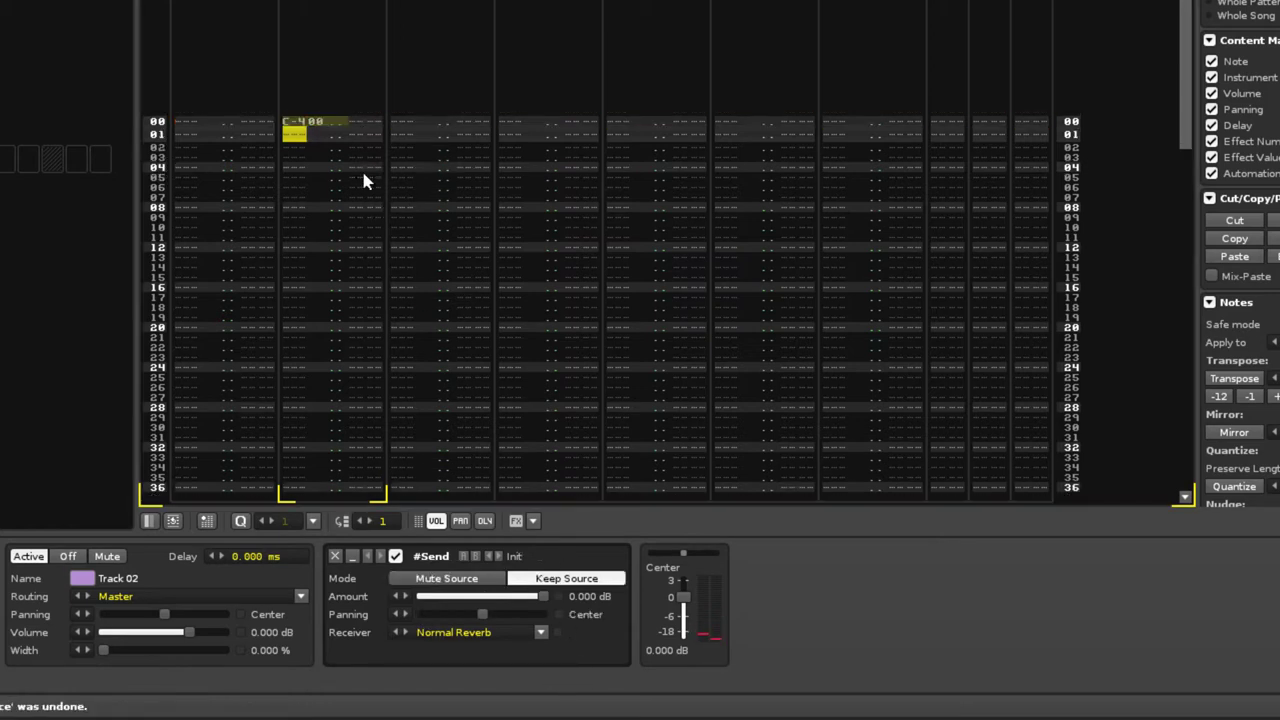
Add a Distortion effect to the Normal Reverb send track and place it before the Reverb.
click(986, 136)
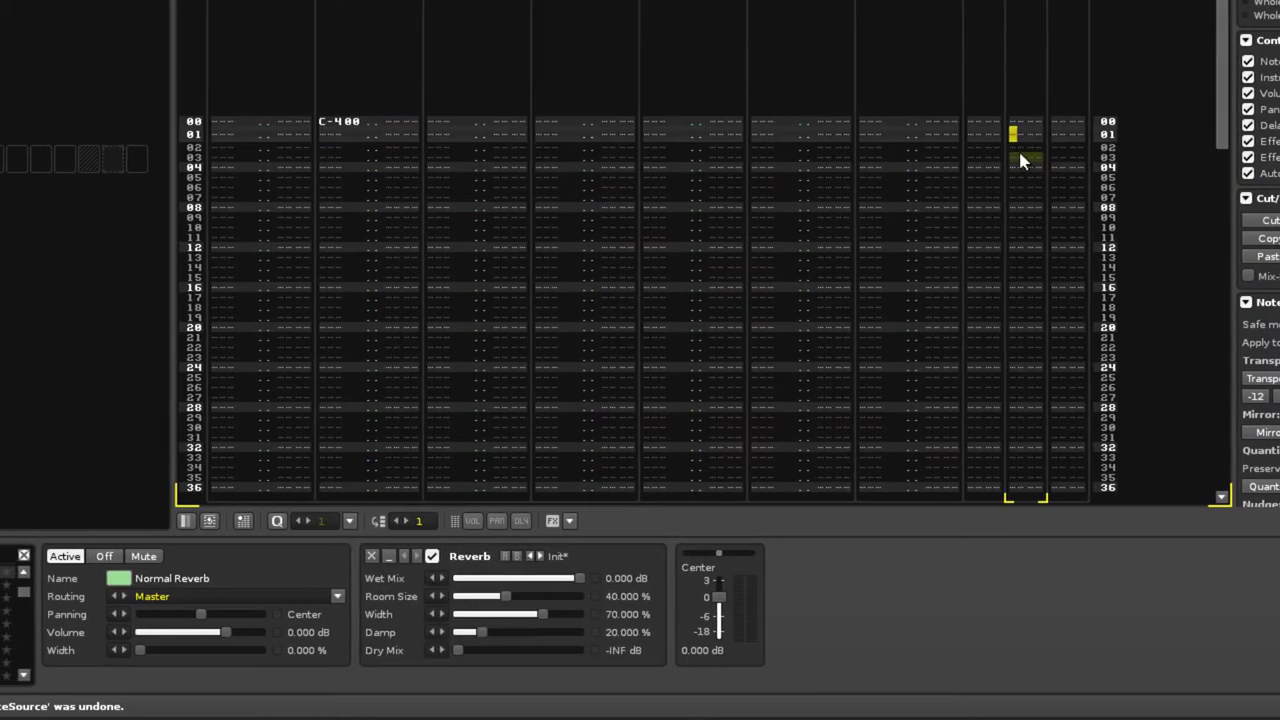
double_click(97, 573)
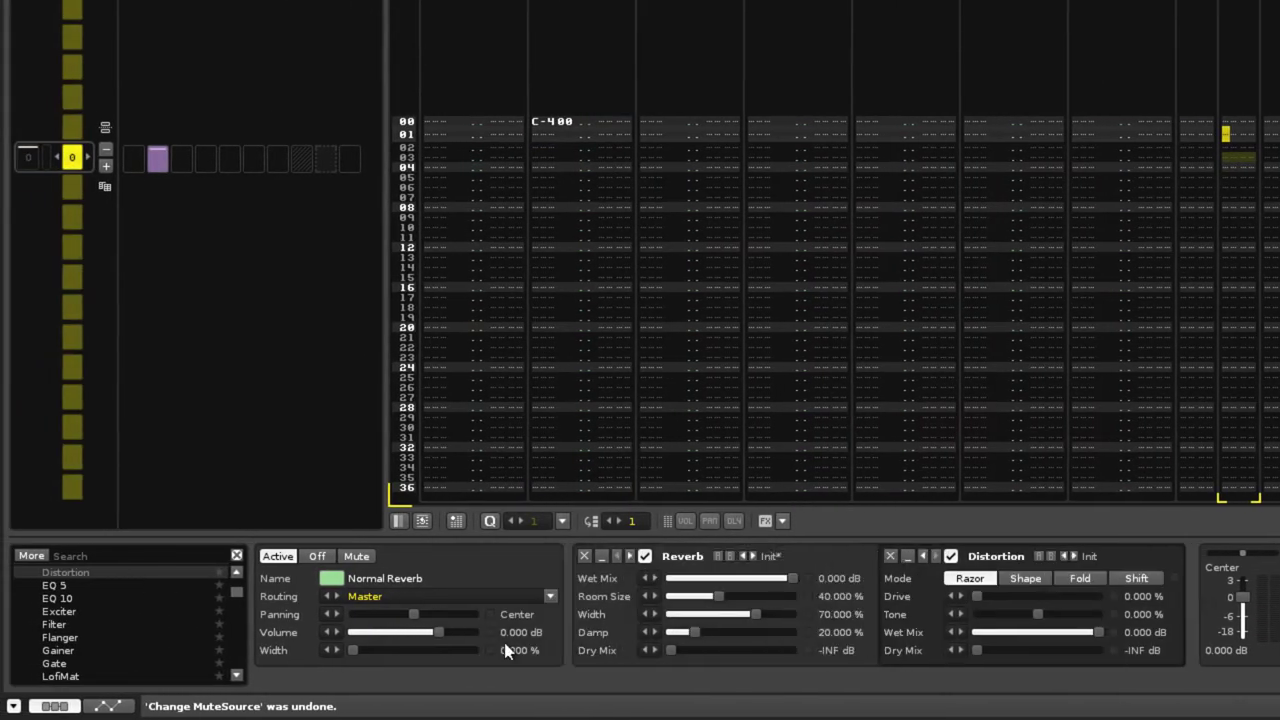
click(891, 558)
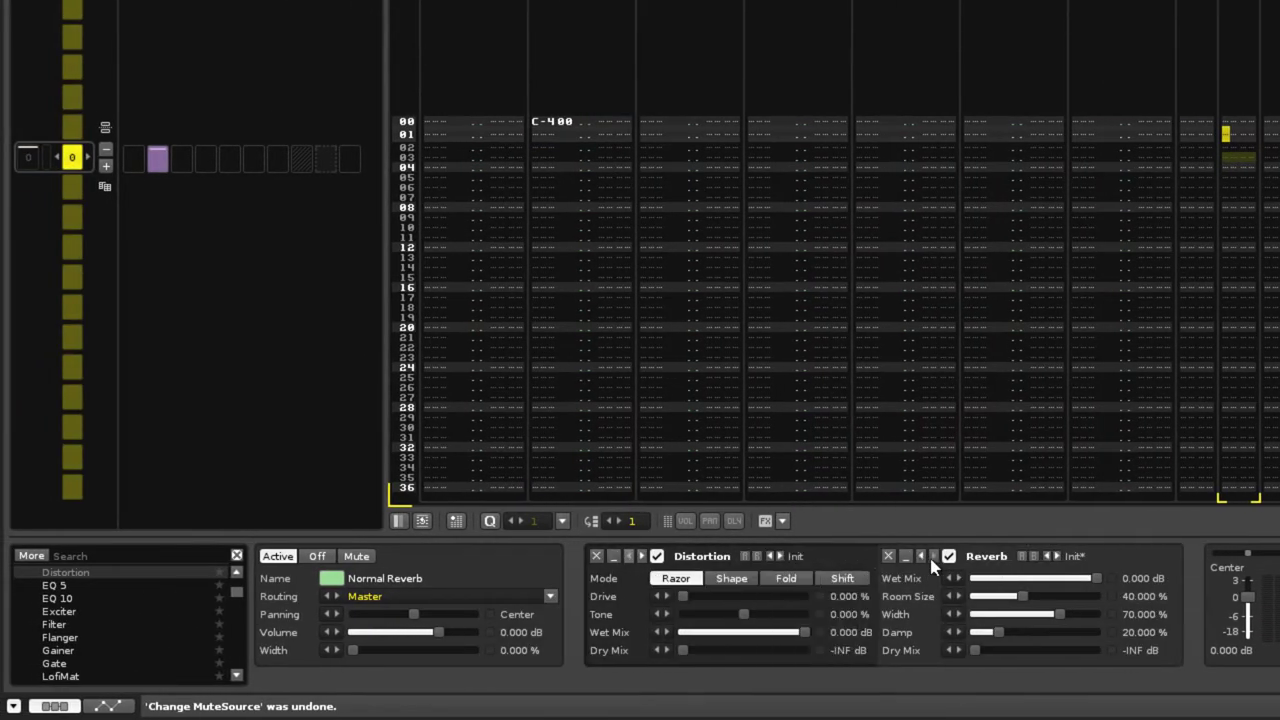
Set the Distortion to Shift mode with 100% drive and move it after the Reverb.
click(815, 578)
drag(675, 598, 797, 601)
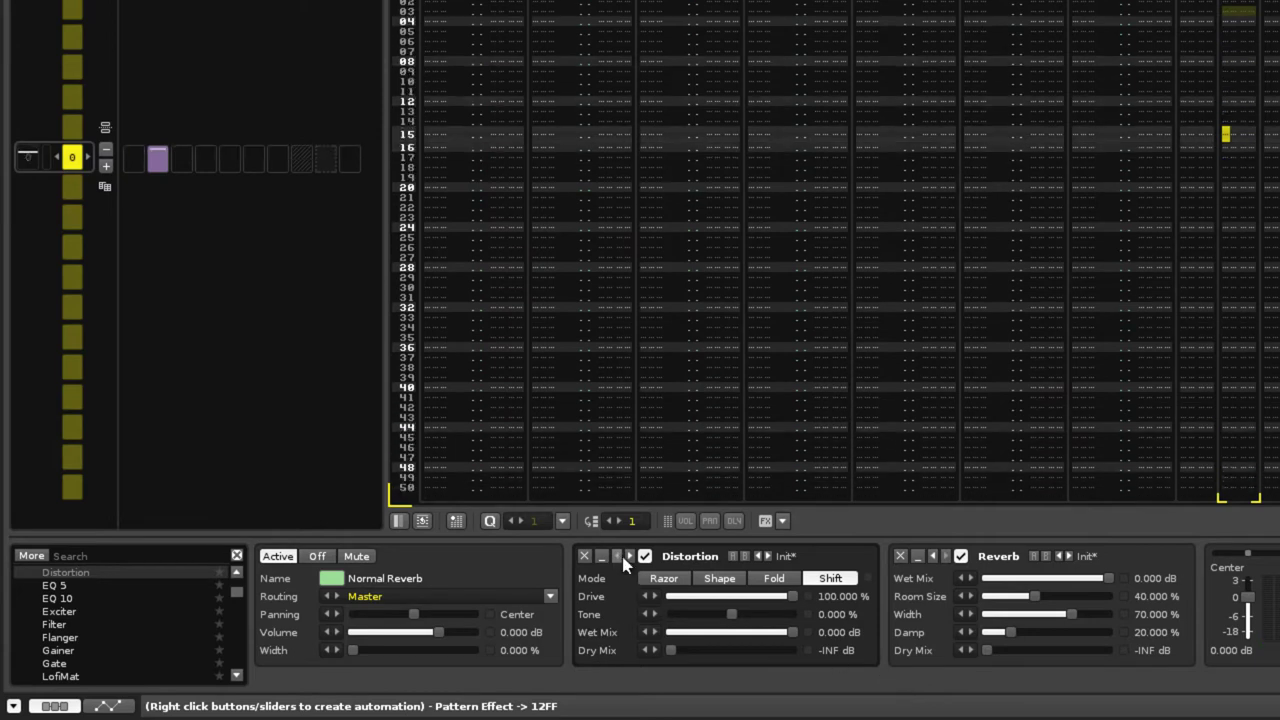
drag(625, 557, 628, 566)
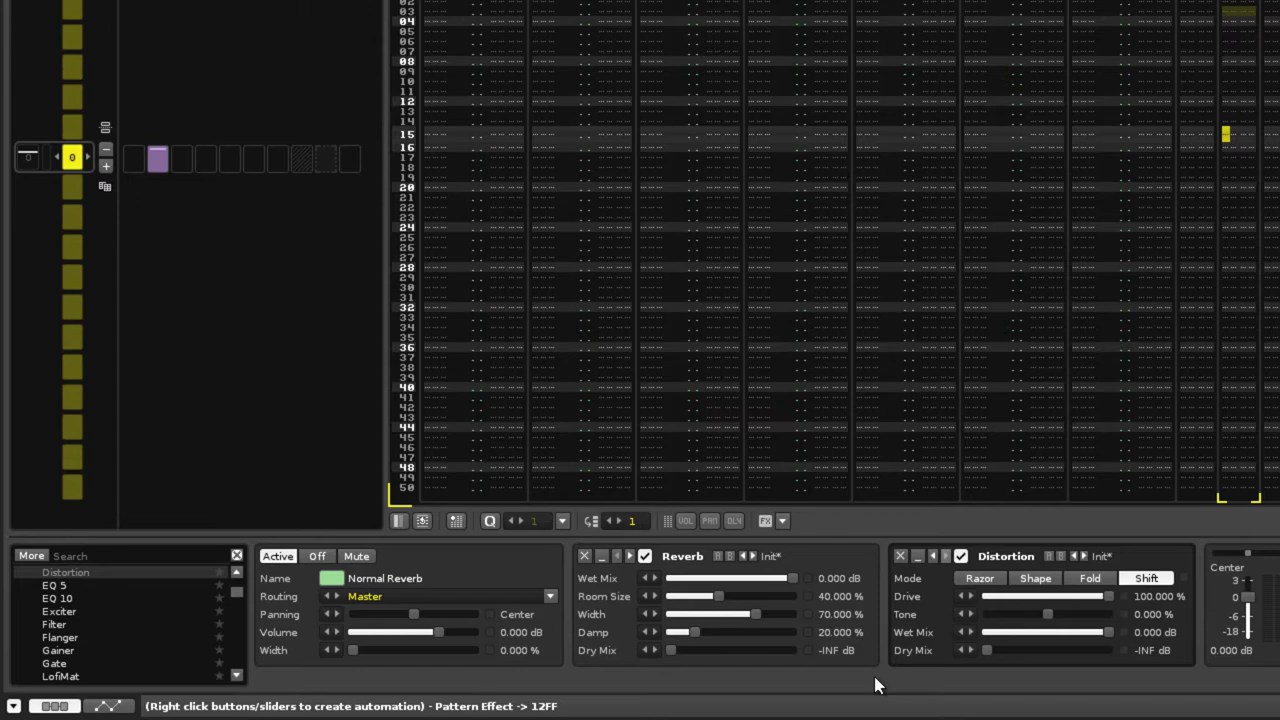
Play the Simple Narration example in the Advanced Reverb song and select the Narration Reverb send track.
key(space)
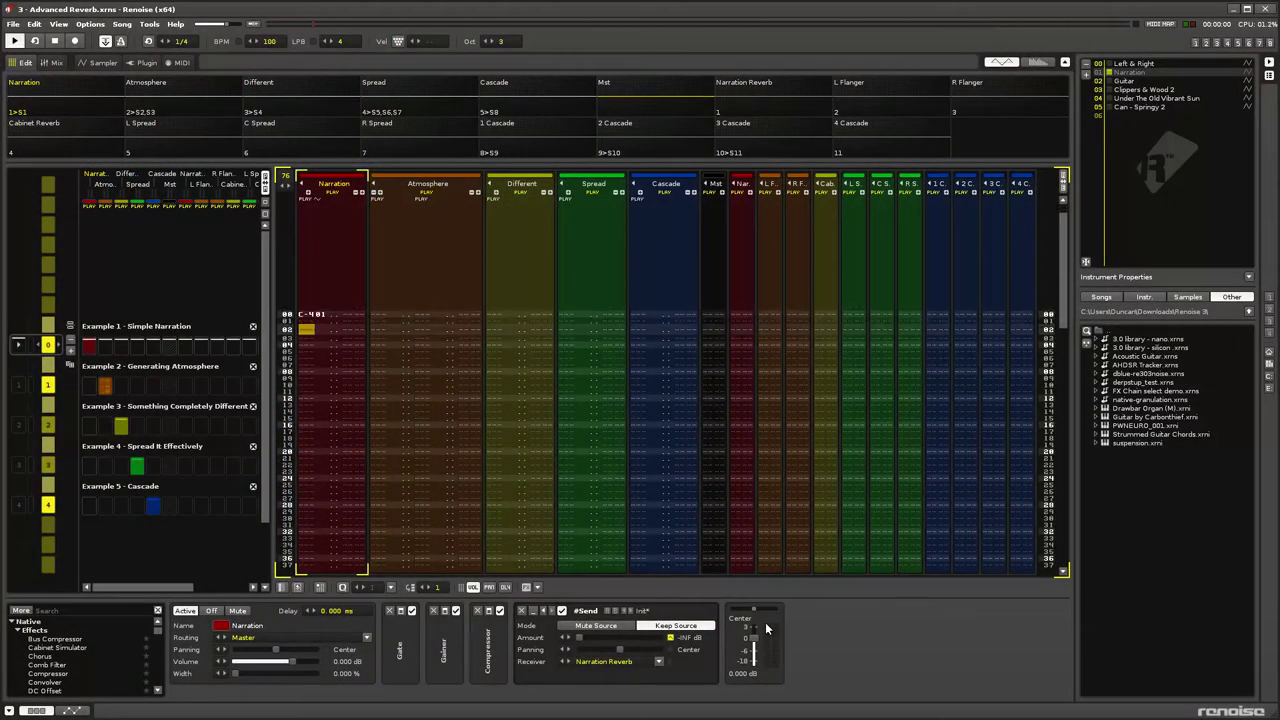
key(space)
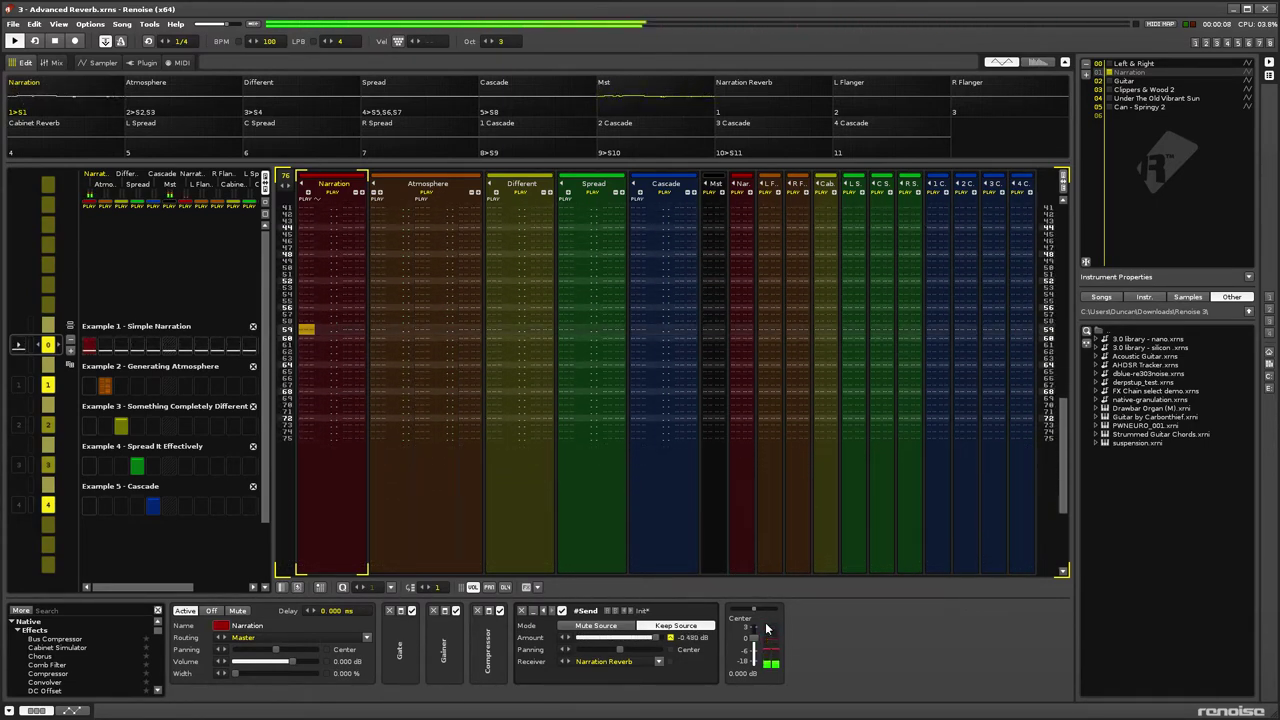
click(741, 524)
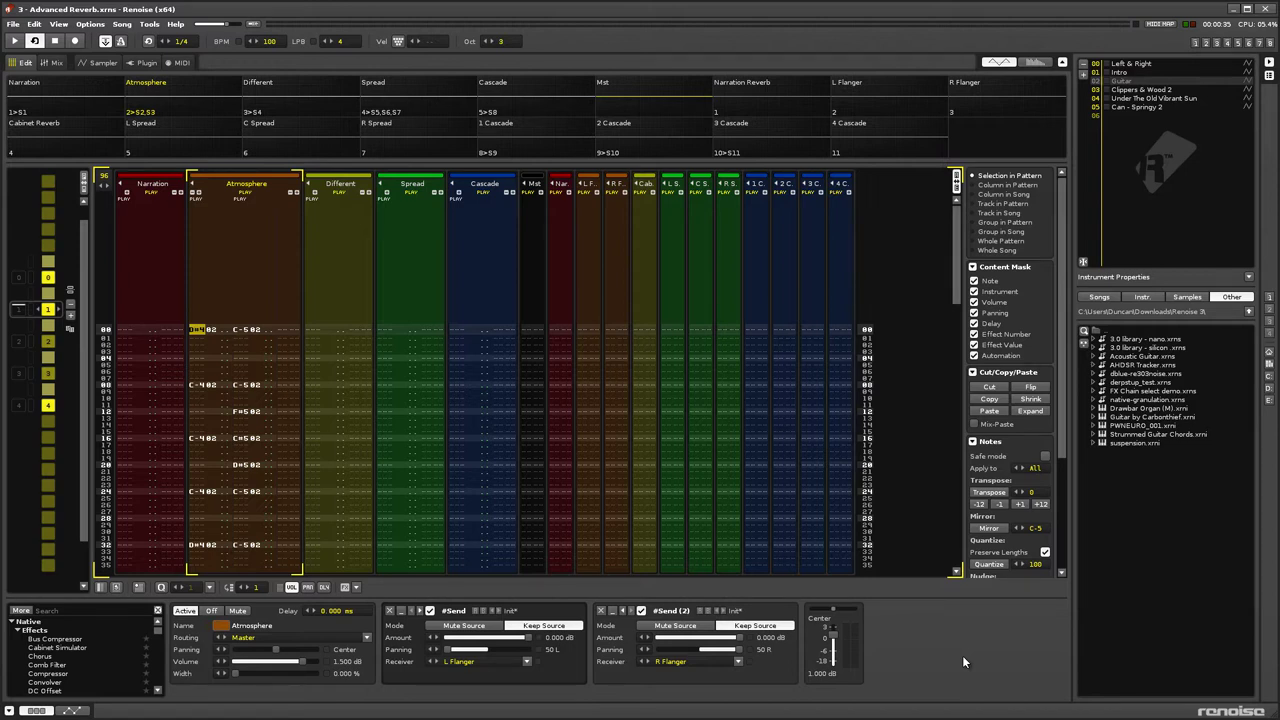
Play the Generating Atmosphere example while toggling the Atmosphere track's L Flanger and R Flanger sends in turn.
key(space)
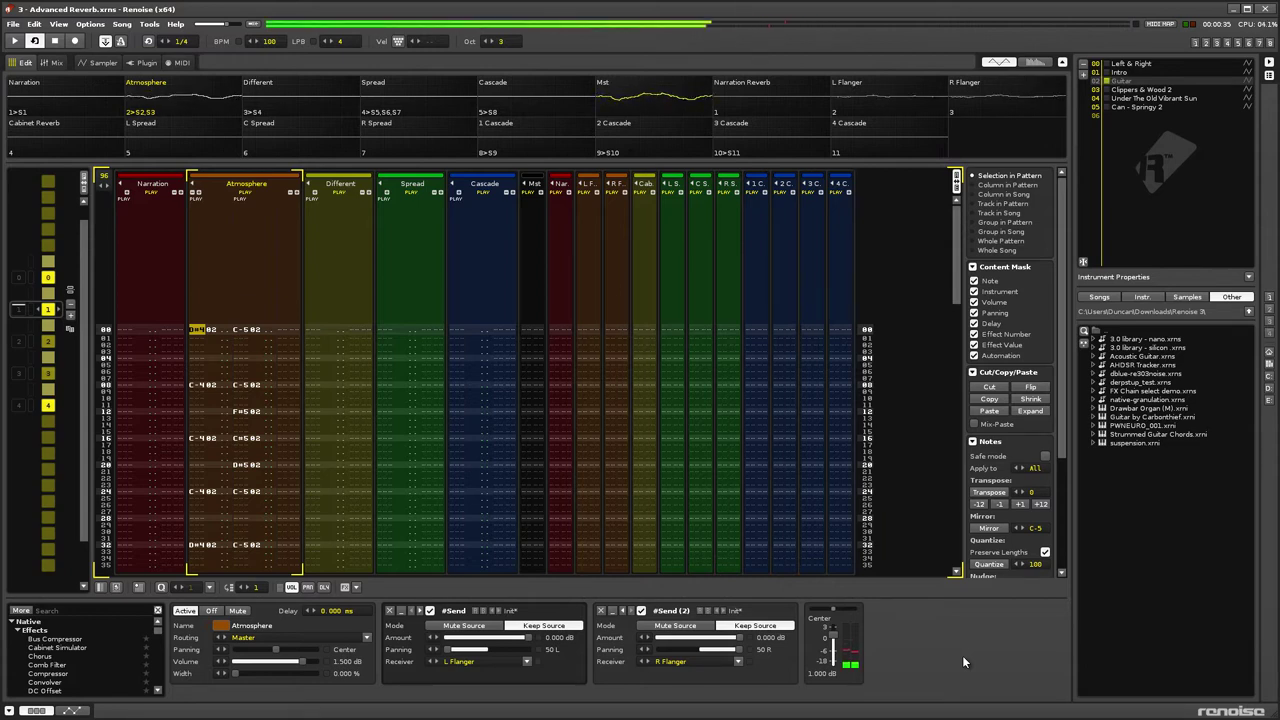
click(430, 610)
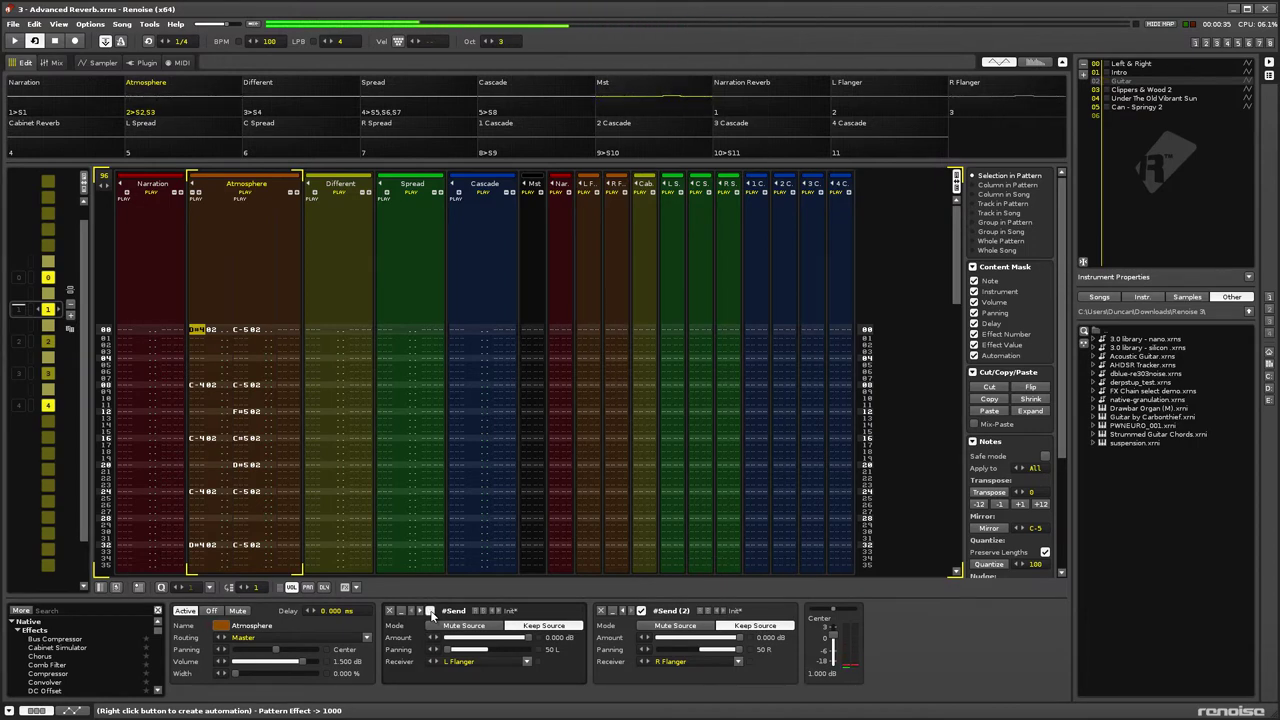
click(642, 610)
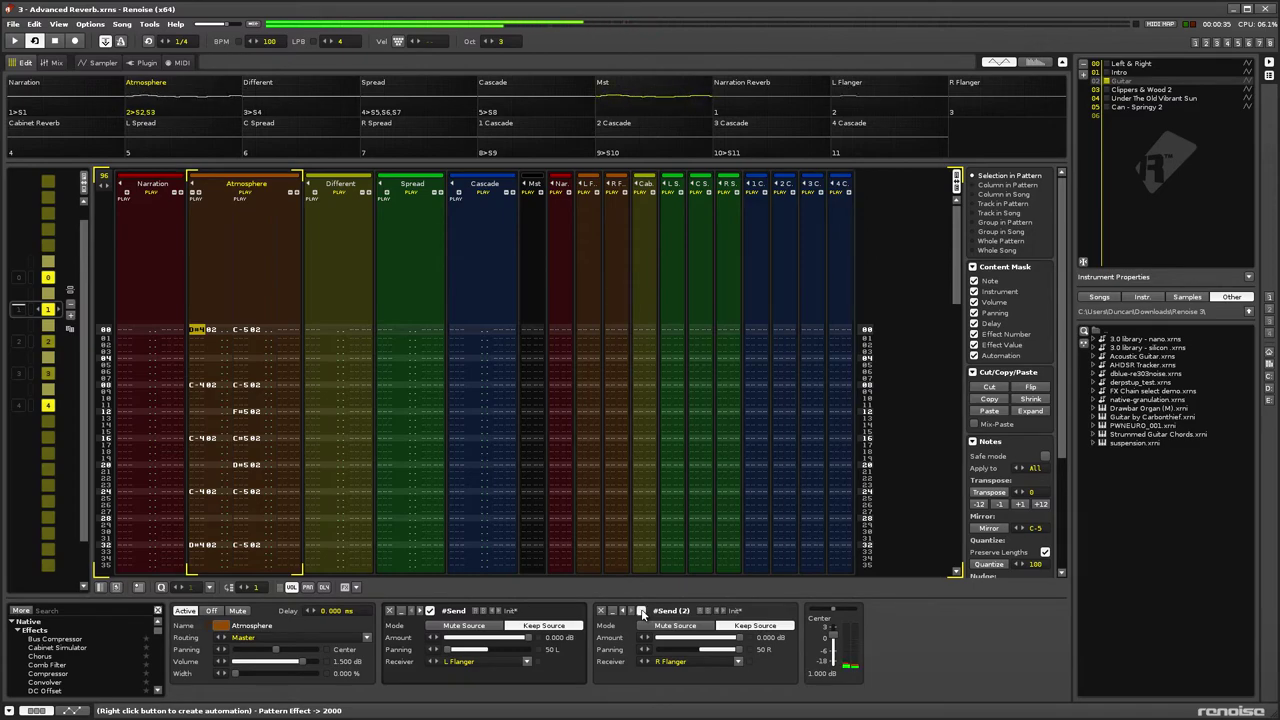
Compare the Flanger and mpReverb settings of the L Flanger and R Flanger send tracks.
click(588, 498)
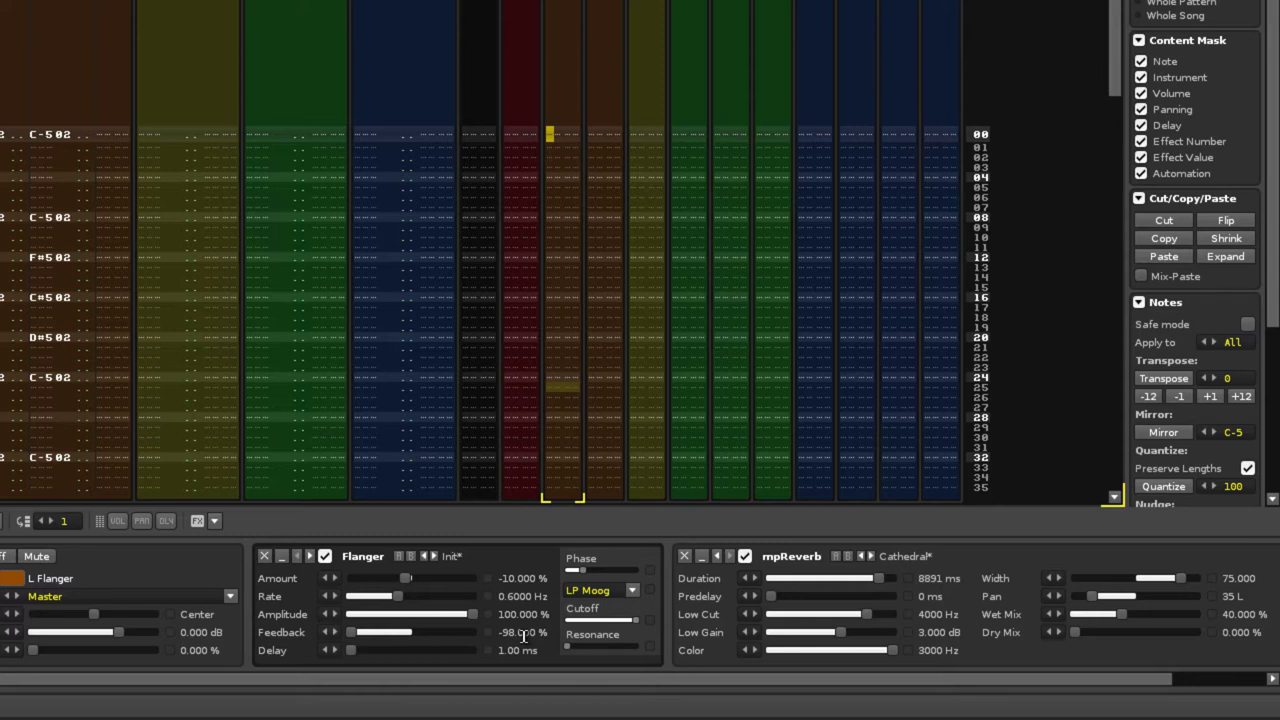
click(616, 446)
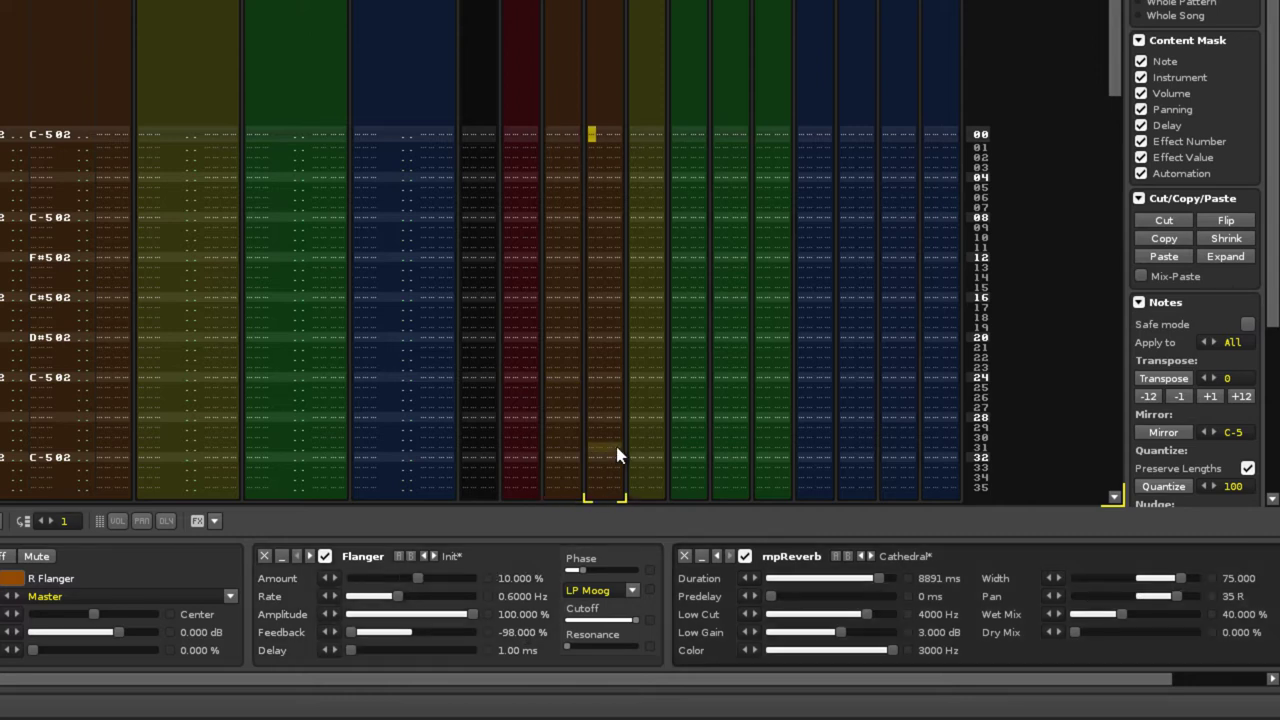
click(559, 451)
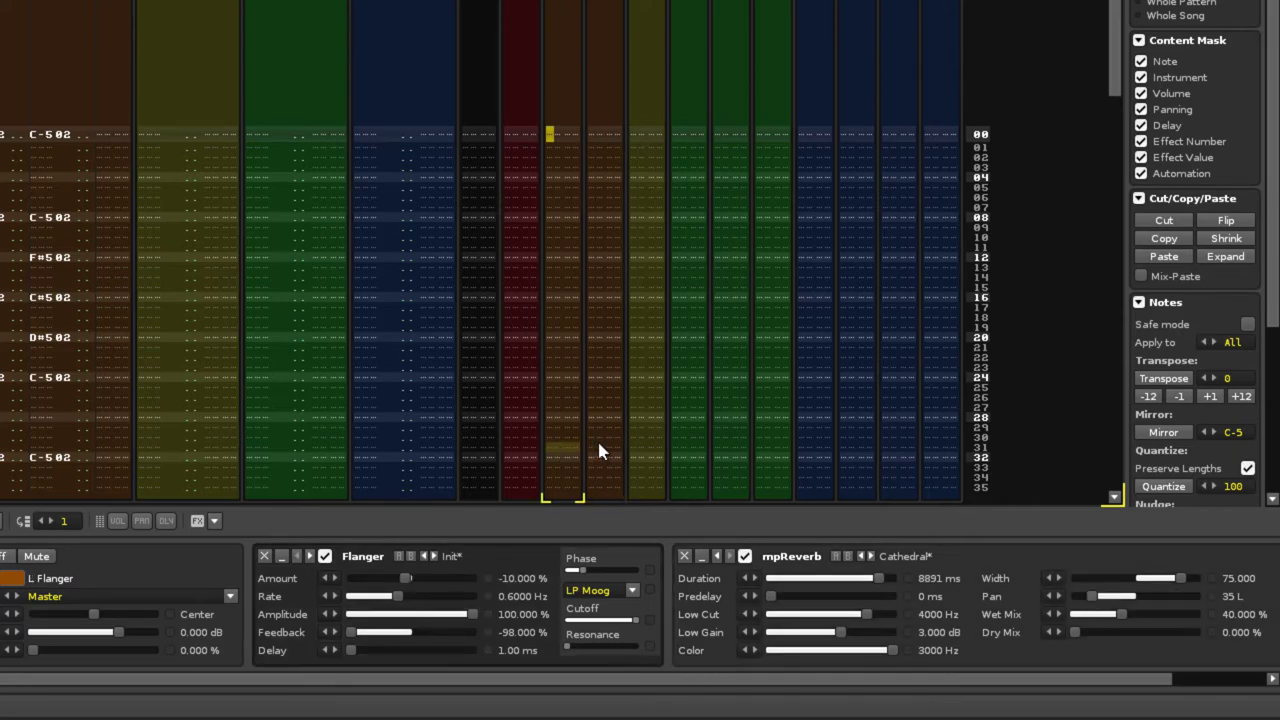
click(601, 451)
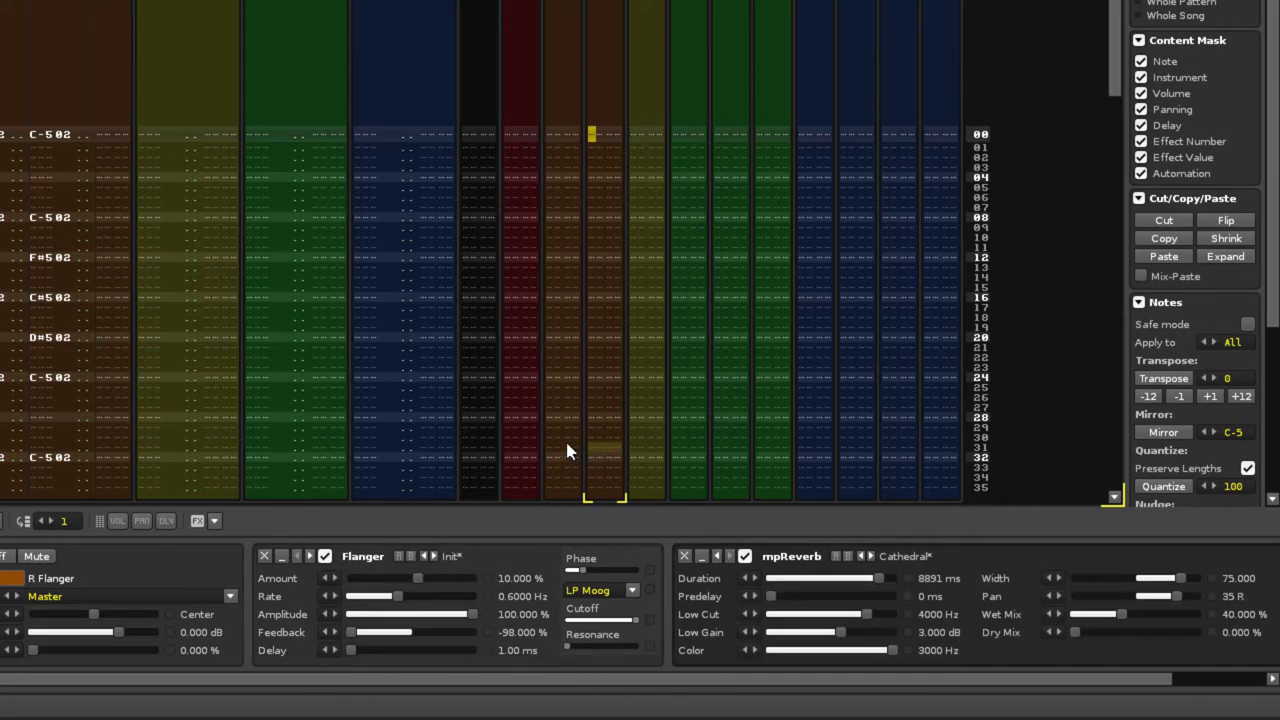
Toggle the Flanger effect on the L Flanger and R Flanger send tracks during playback to compare the sound.
click(565, 440)
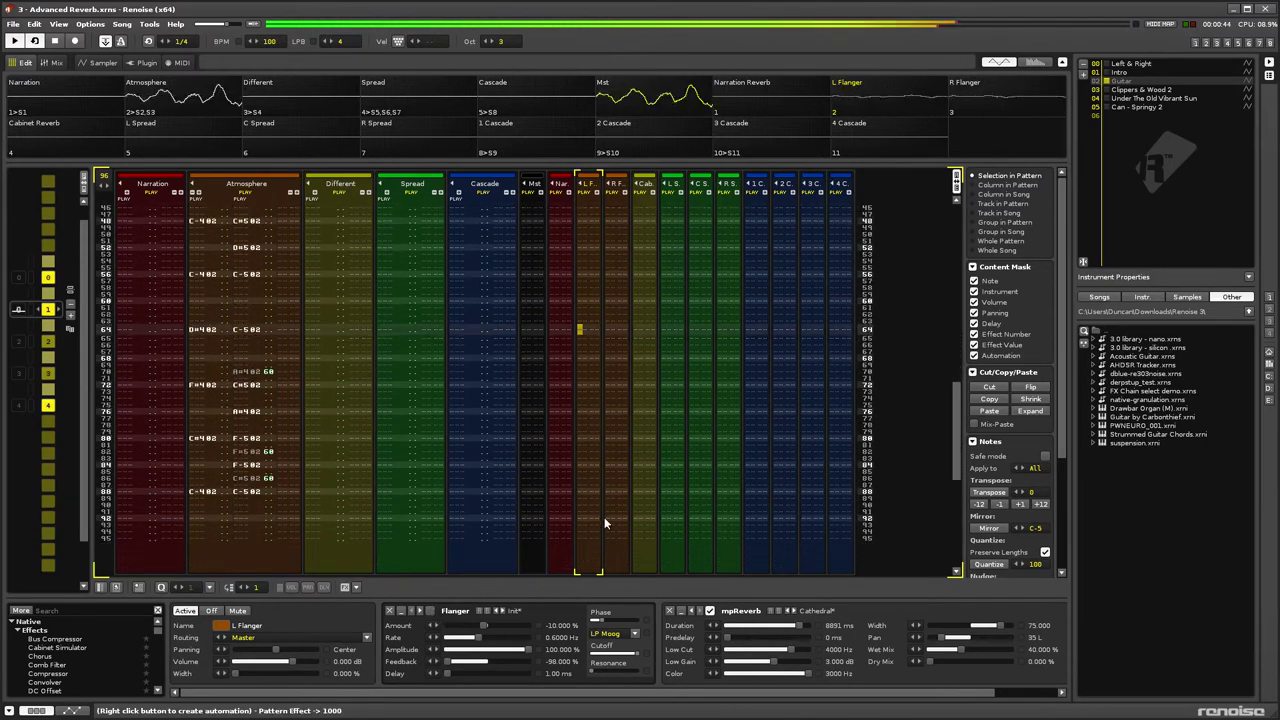
key(Tab)
click(431, 611)
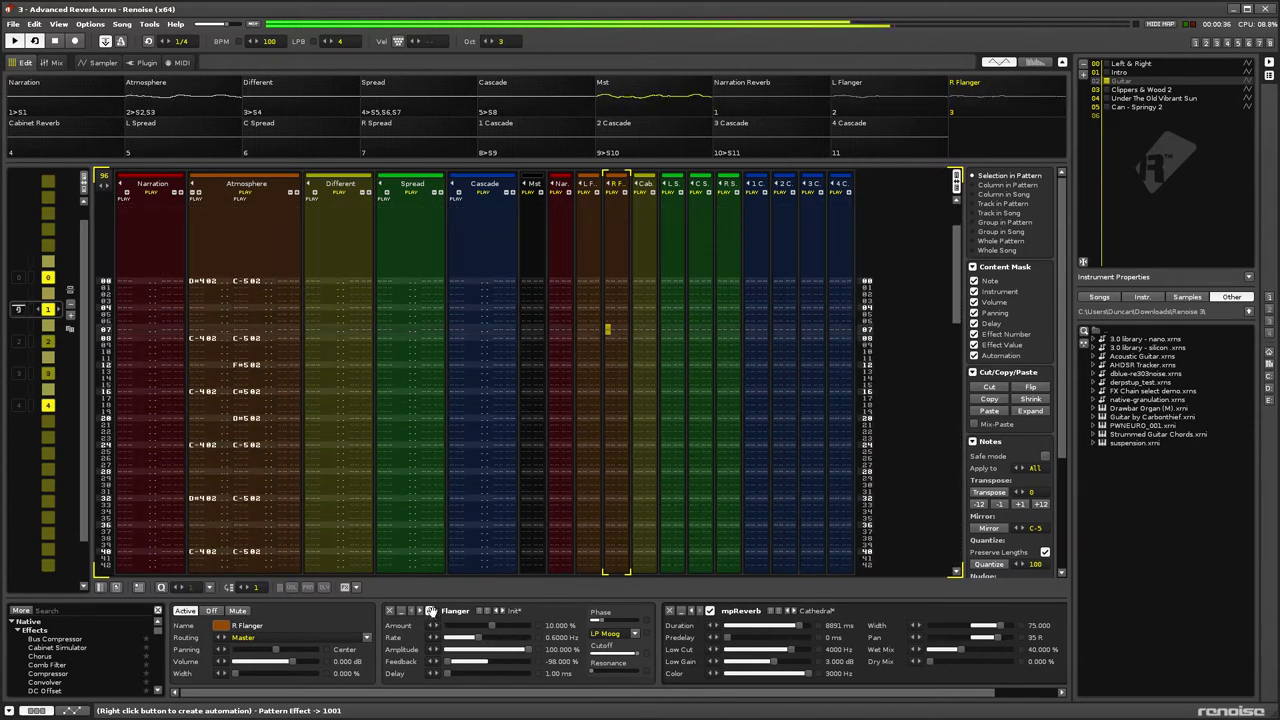
Turn the L Flanger send track's Flanger back on and set Feedback to -100 % on the L Flanger and R Flanger sends.
key(shift+Tab)
click(431, 612)
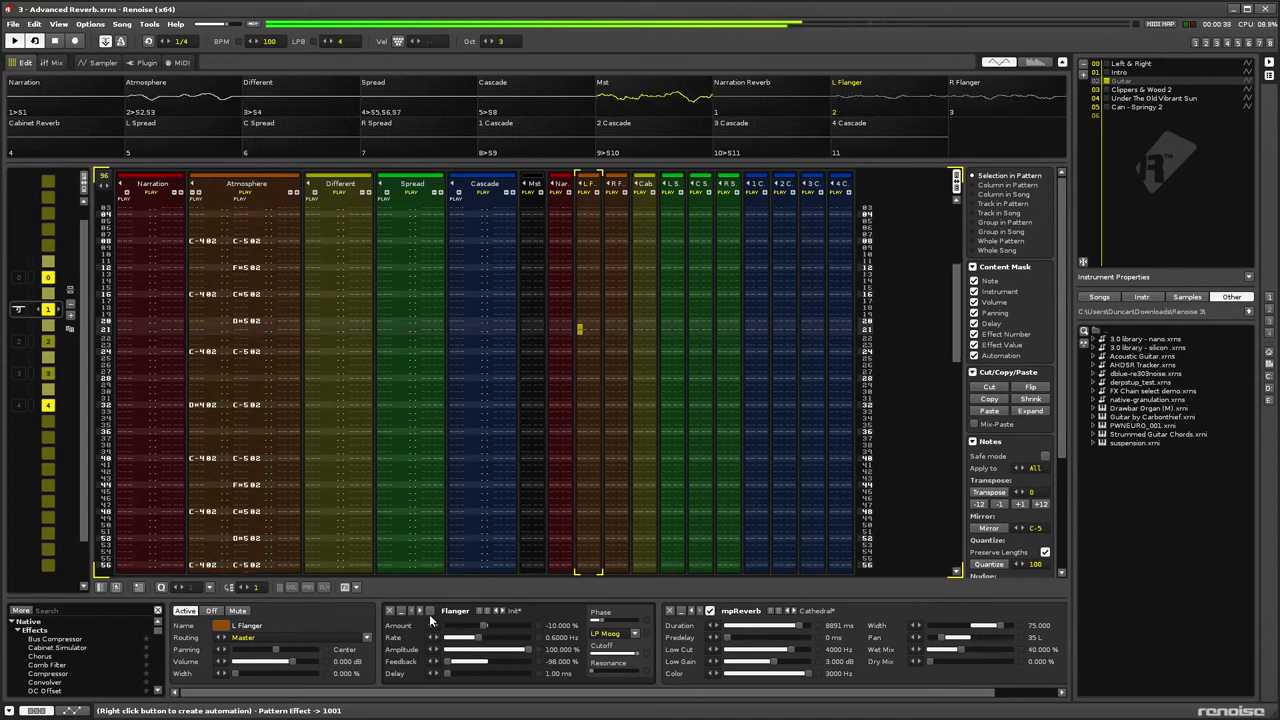
drag(450, 667, 444, 667)
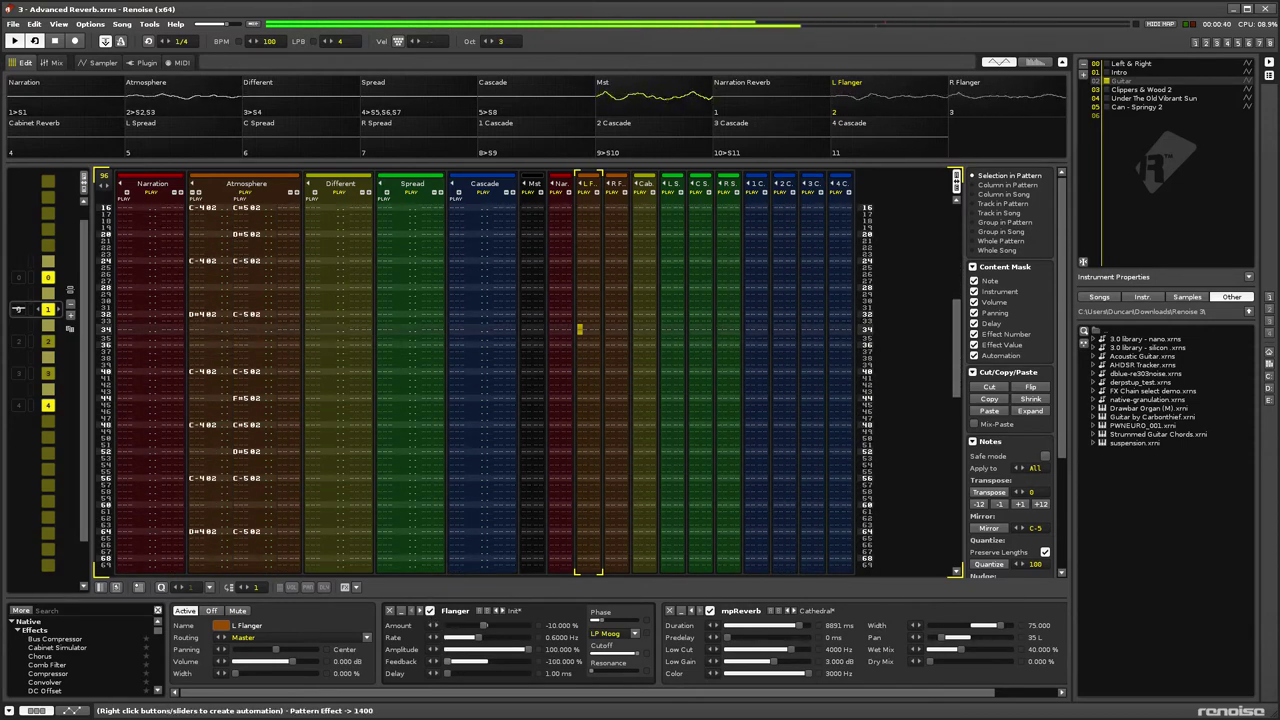
key(Tab)
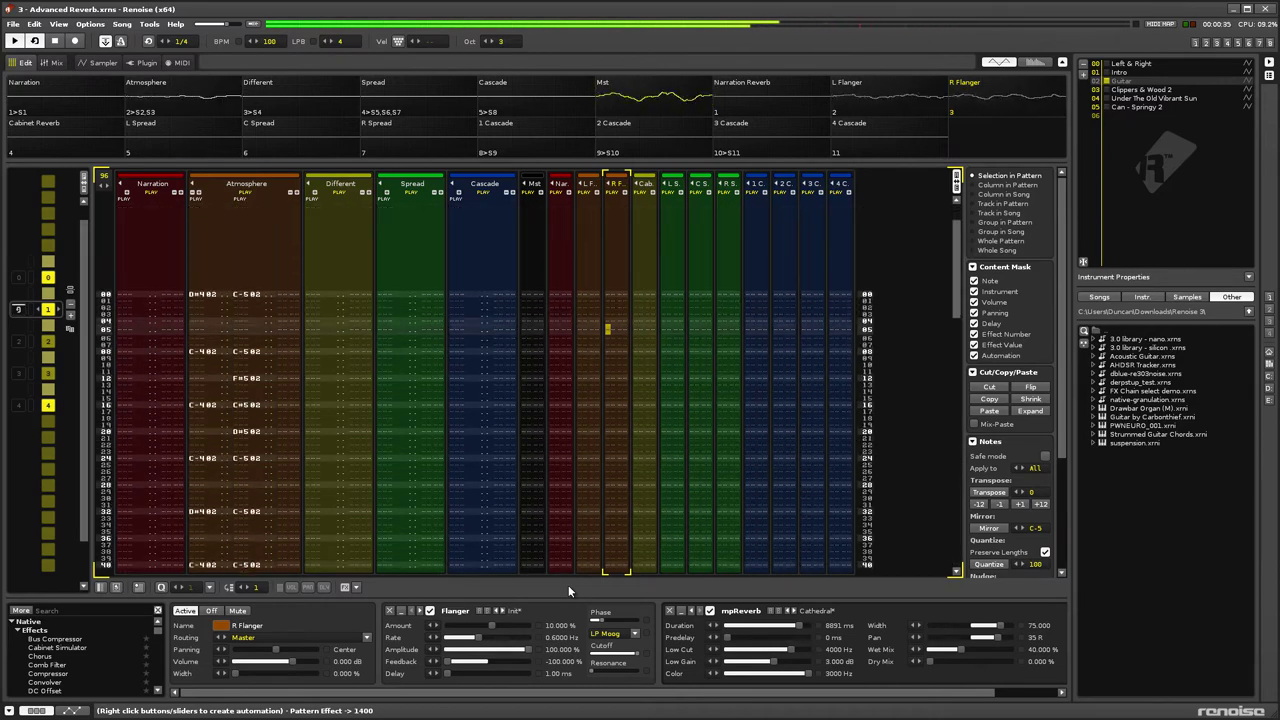
key(ctrl+z)
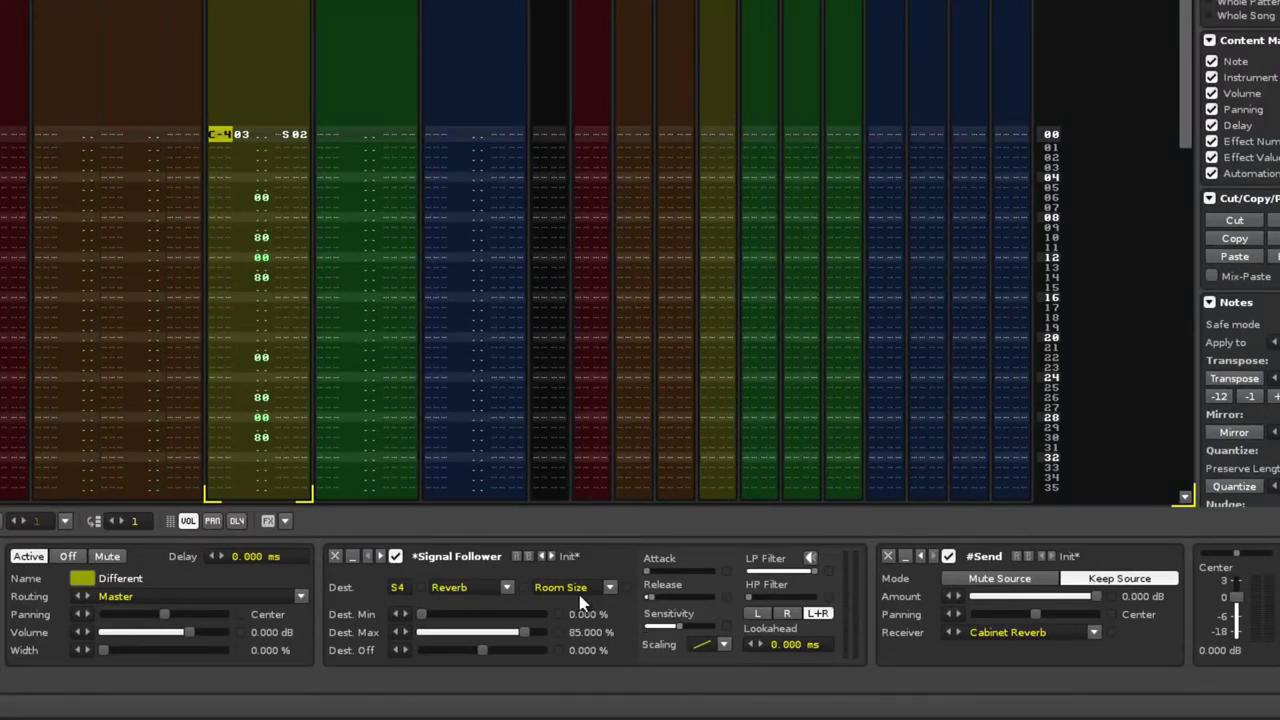
Select the Cabinet Reverb send track and play the Different example to observe its Reverb Room Size being modulated.
click(720, 366)
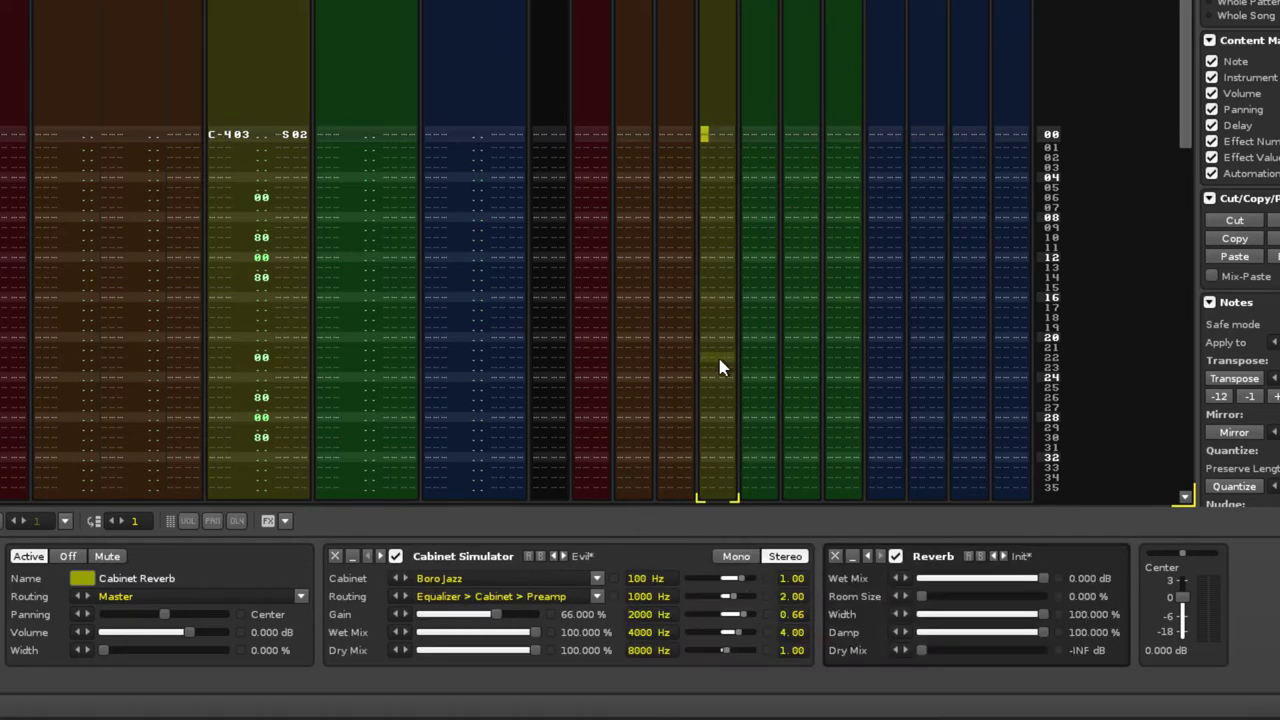
key(space)
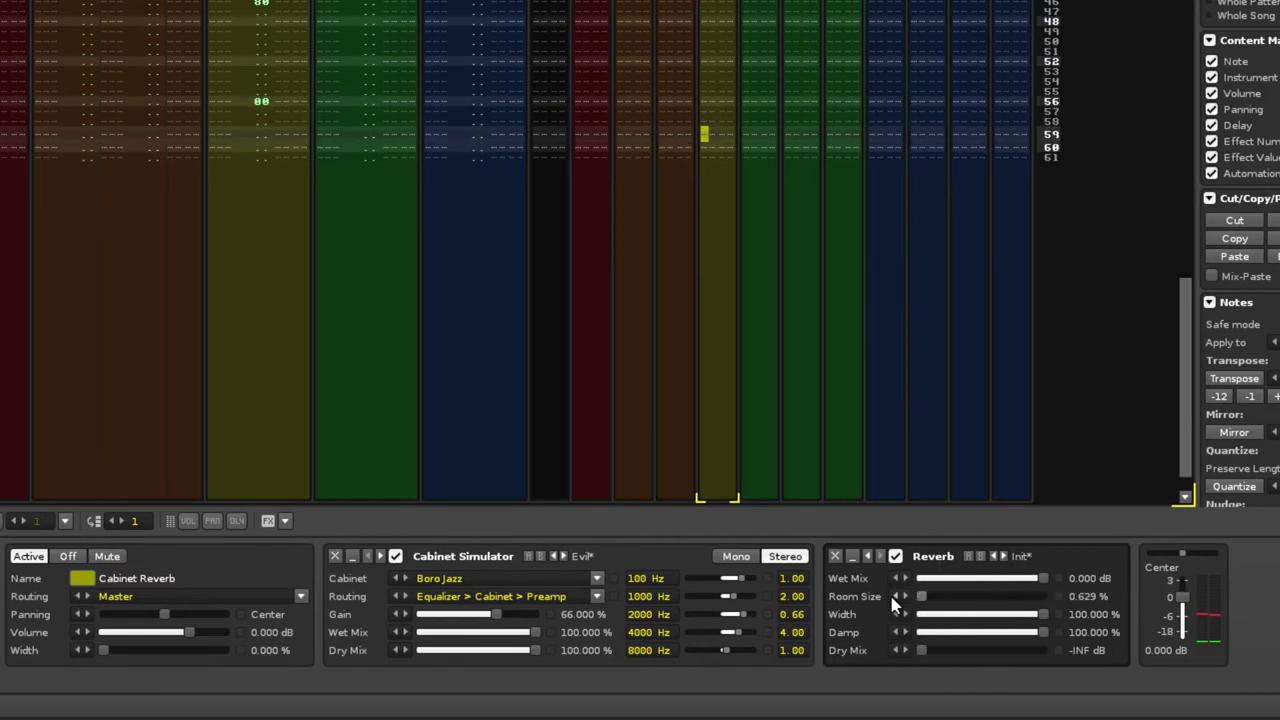
Change the destination parameter of the Different track's Signal Follower to the Reverb's Wet Mix.
click(265, 288)
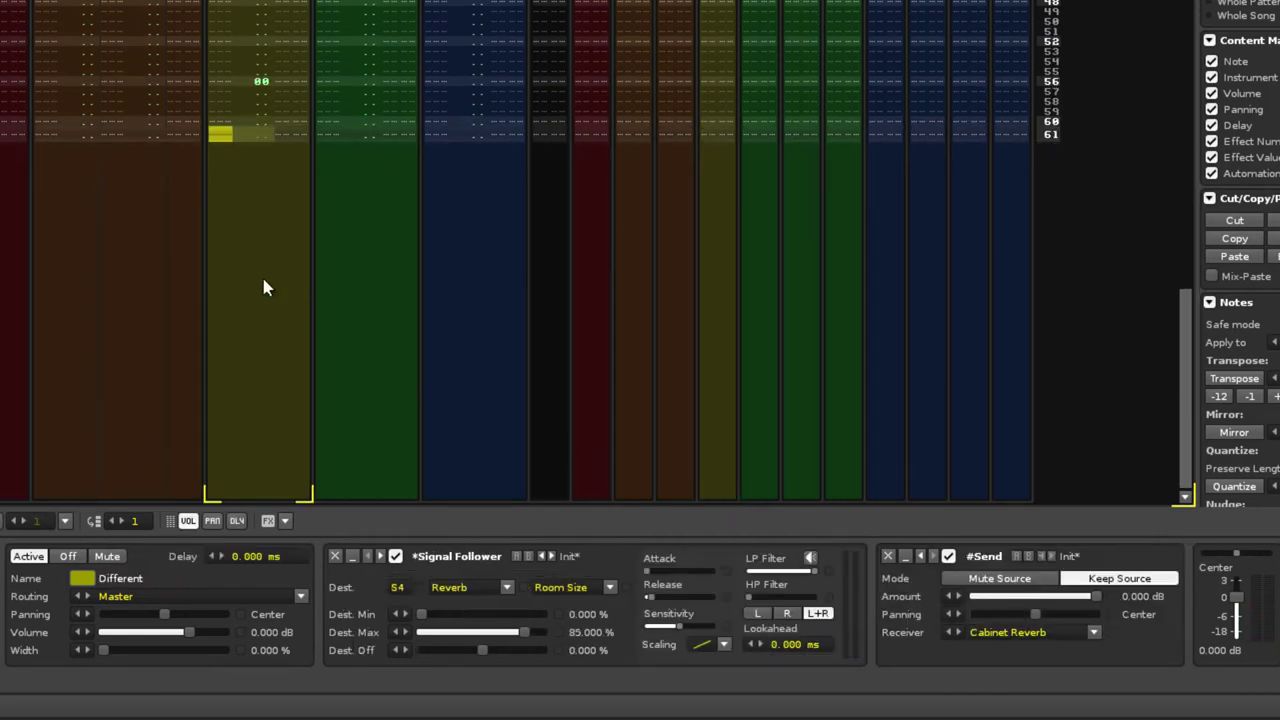
click(611, 587)
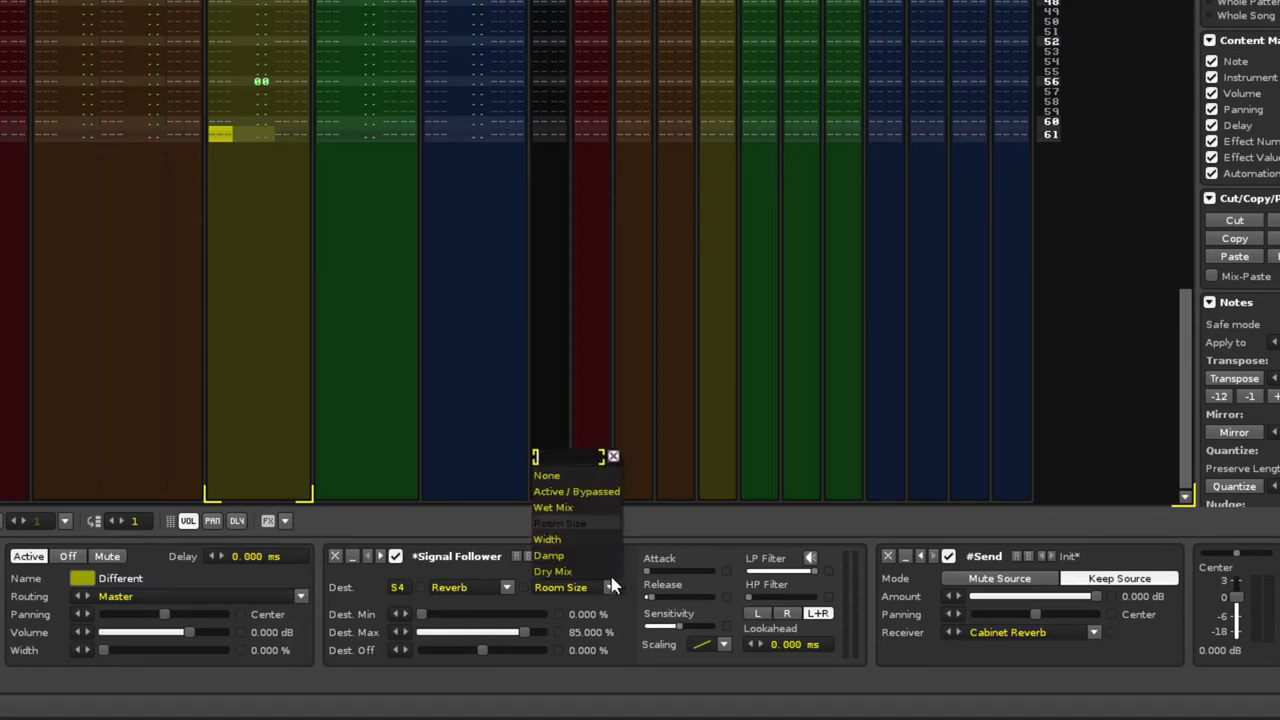
click(571, 506)
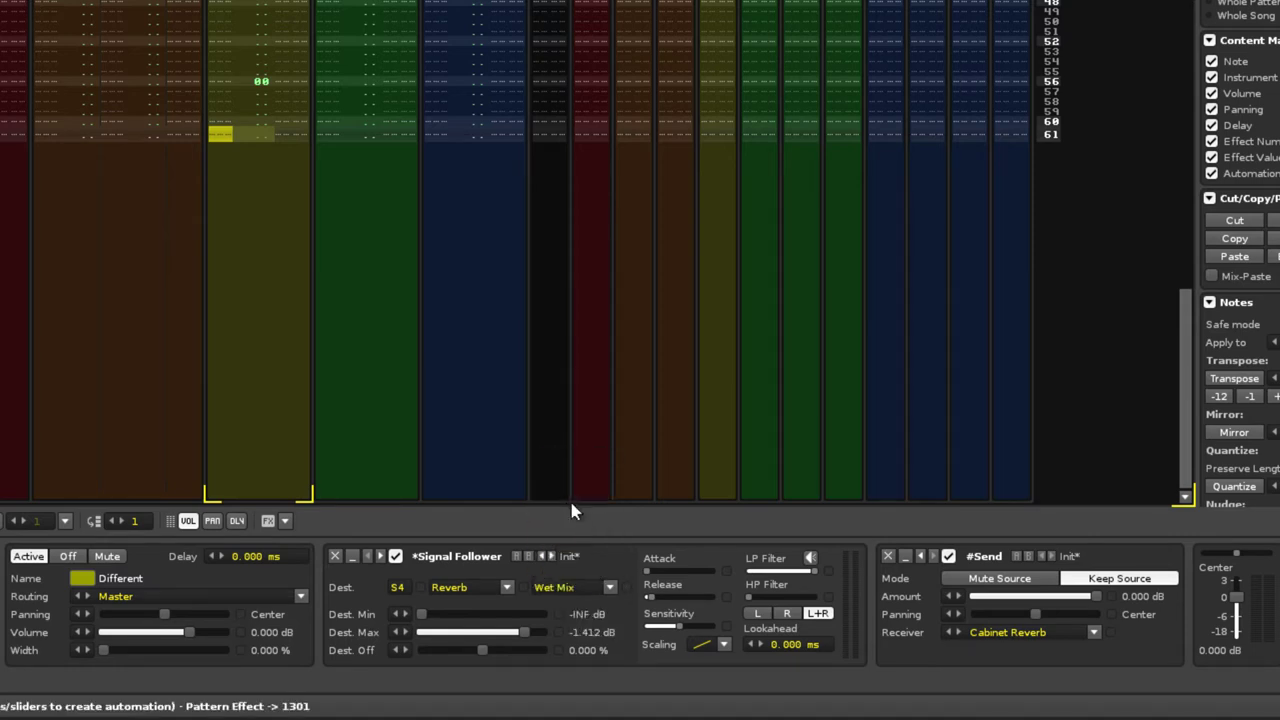
Set the Reverb Room Size on the Cabinet Reverb send track to 75 % while playing the pattern.
click(715, 335)
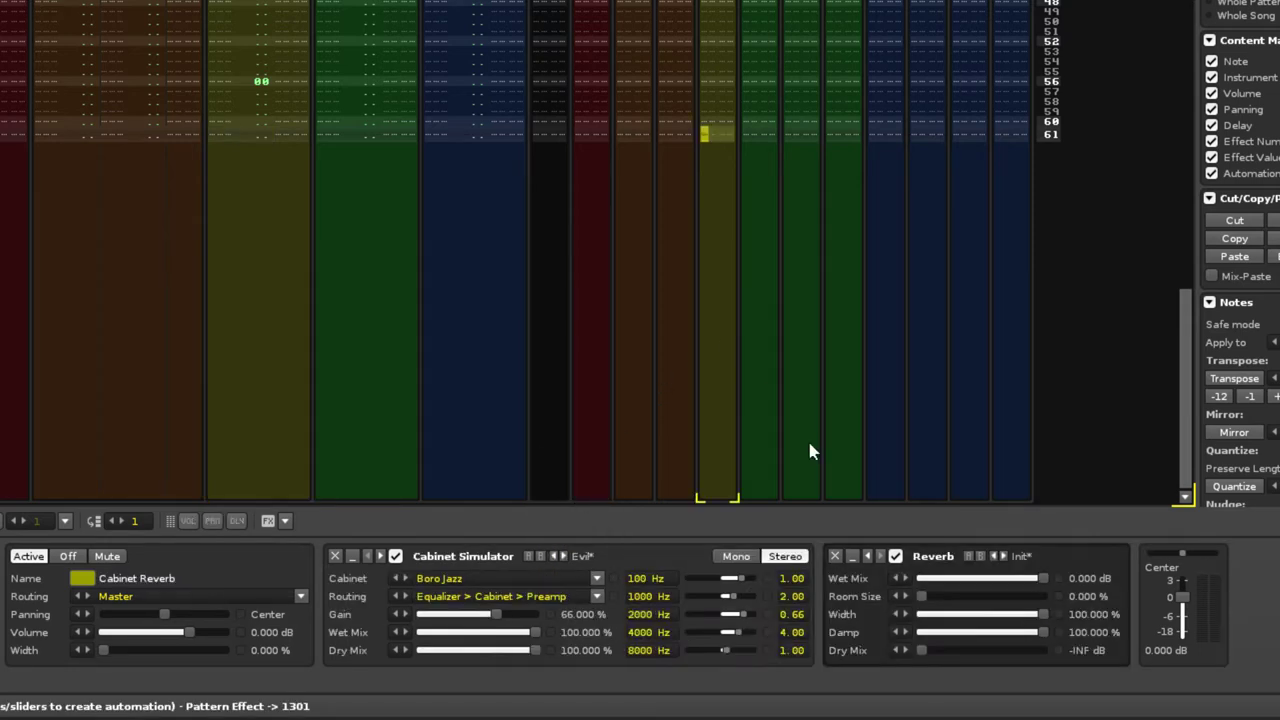
click(1095, 596)
key(space)
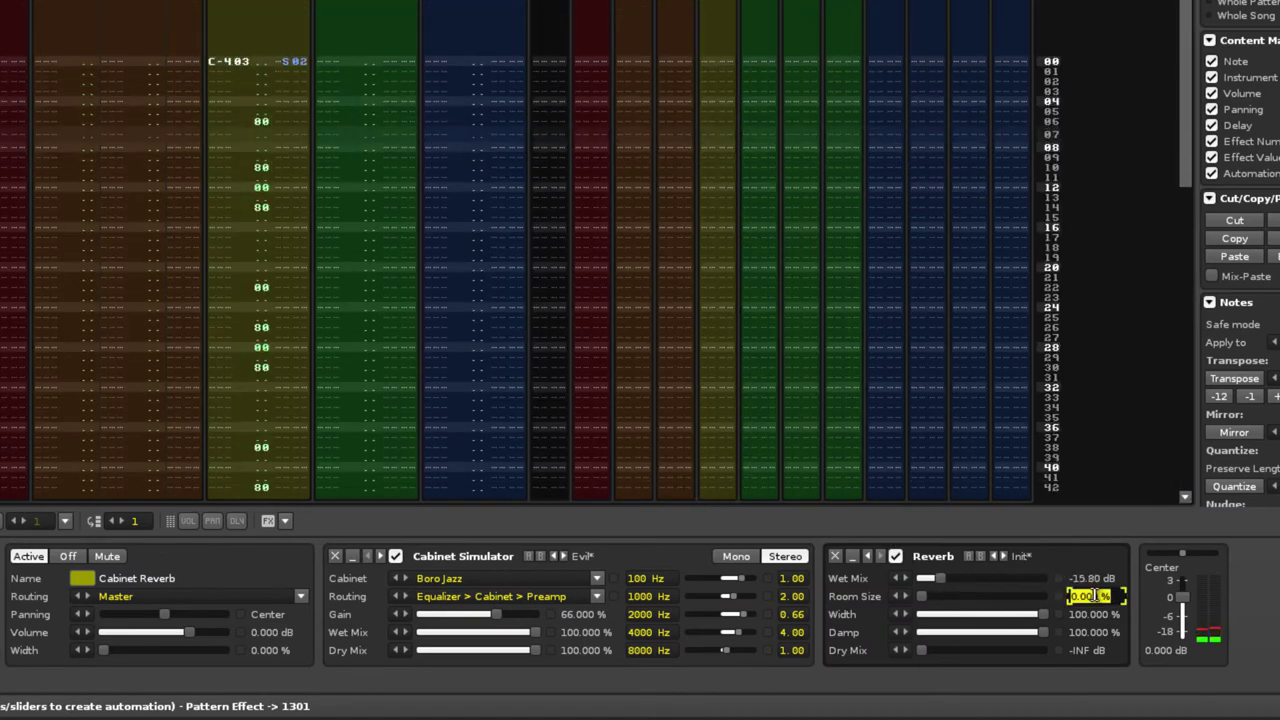
text(75)
key(Return)
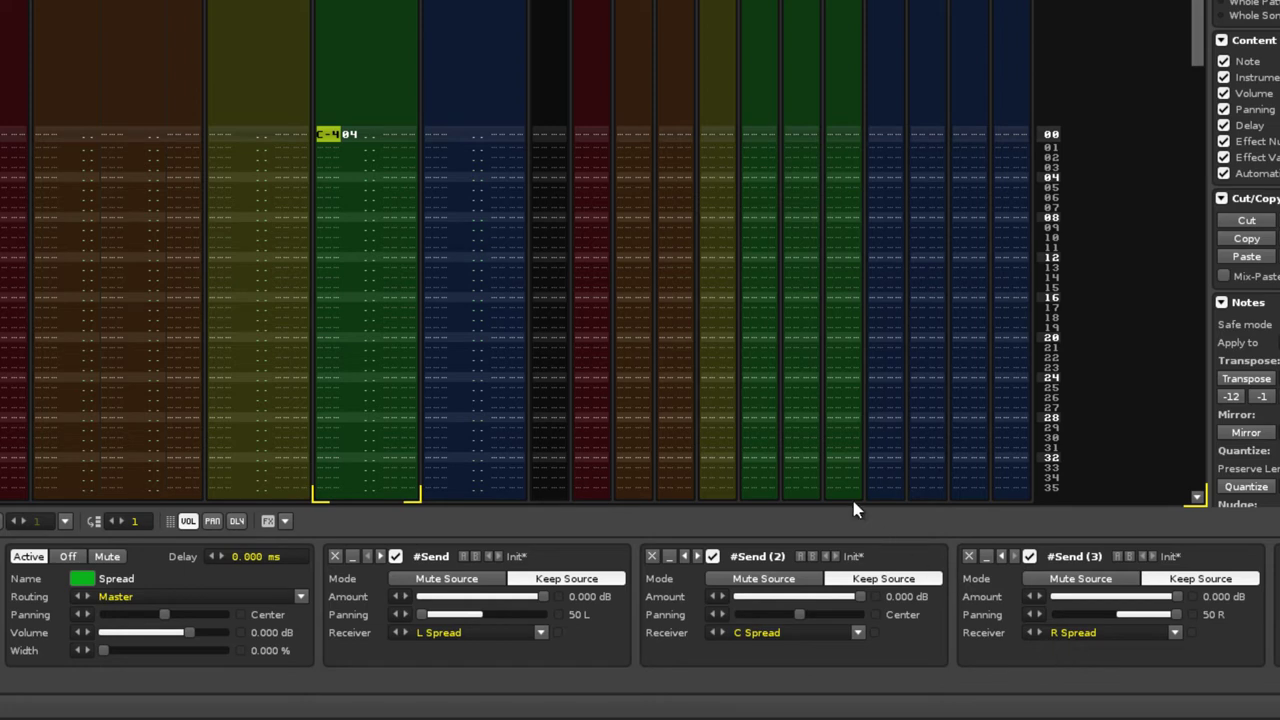
Compare the mpReverb settings of the C Spread, L Spread and R Spread send tracks.
click(811, 437)
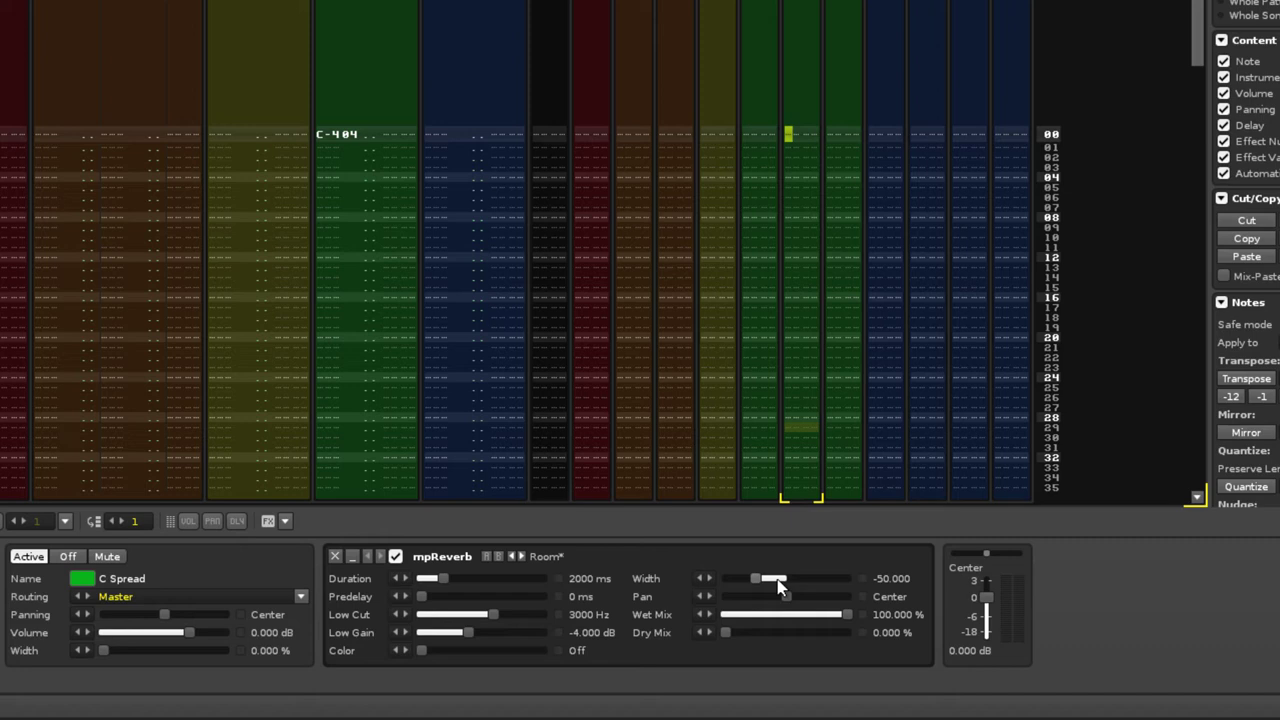
click(757, 437)
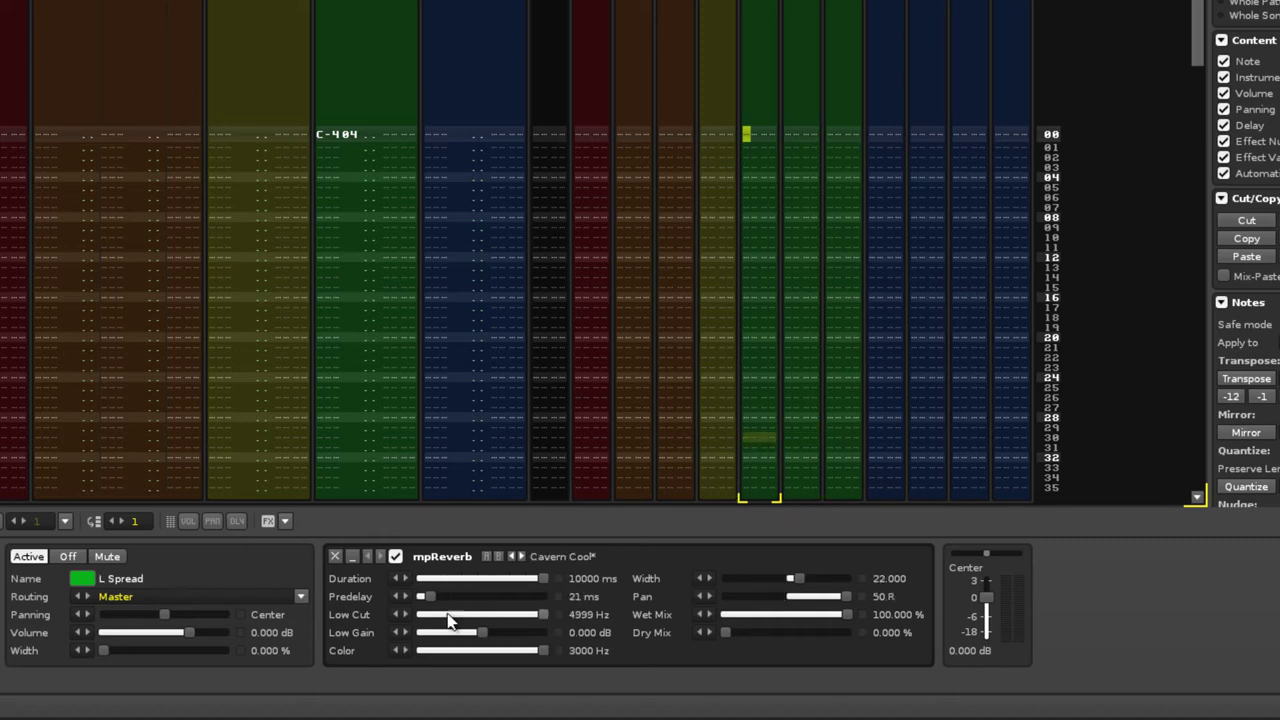
click(843, 449)
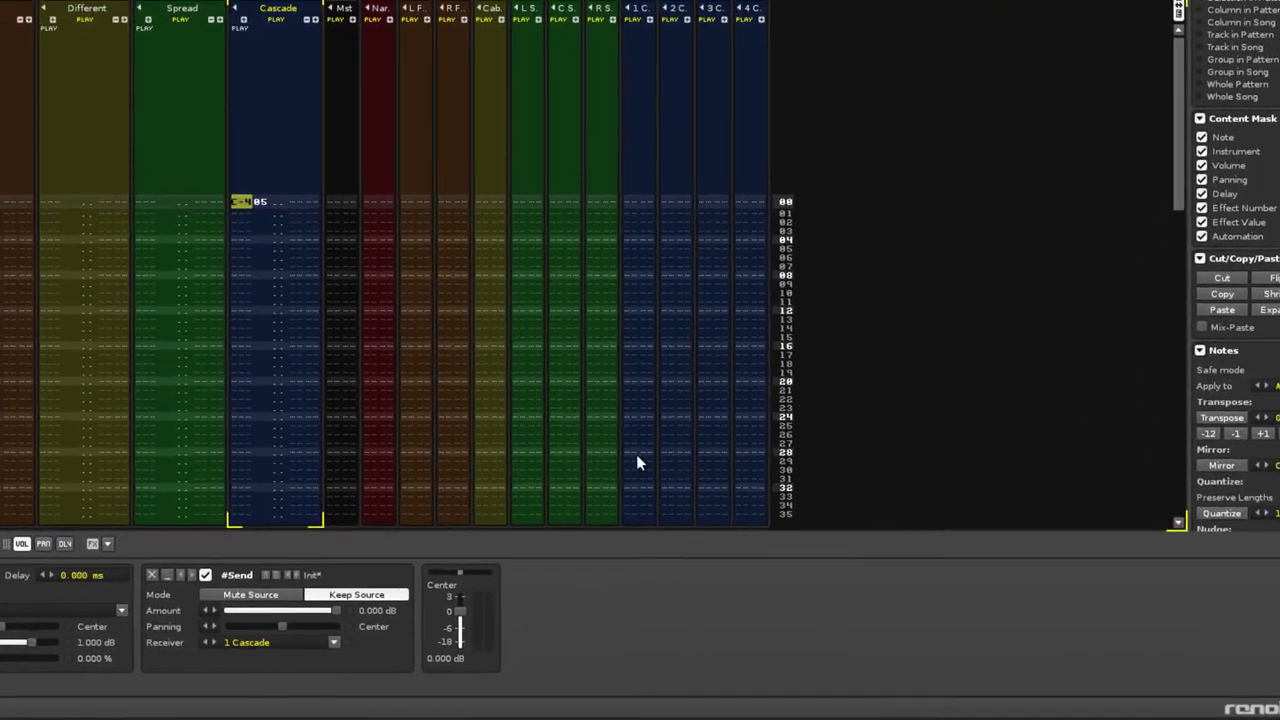
Examine the Distortion, Send and mpReverb settings in order along the chained 1 Cascade to 4 Cascade send tracks.
click(754, 520)
click(615, 430)
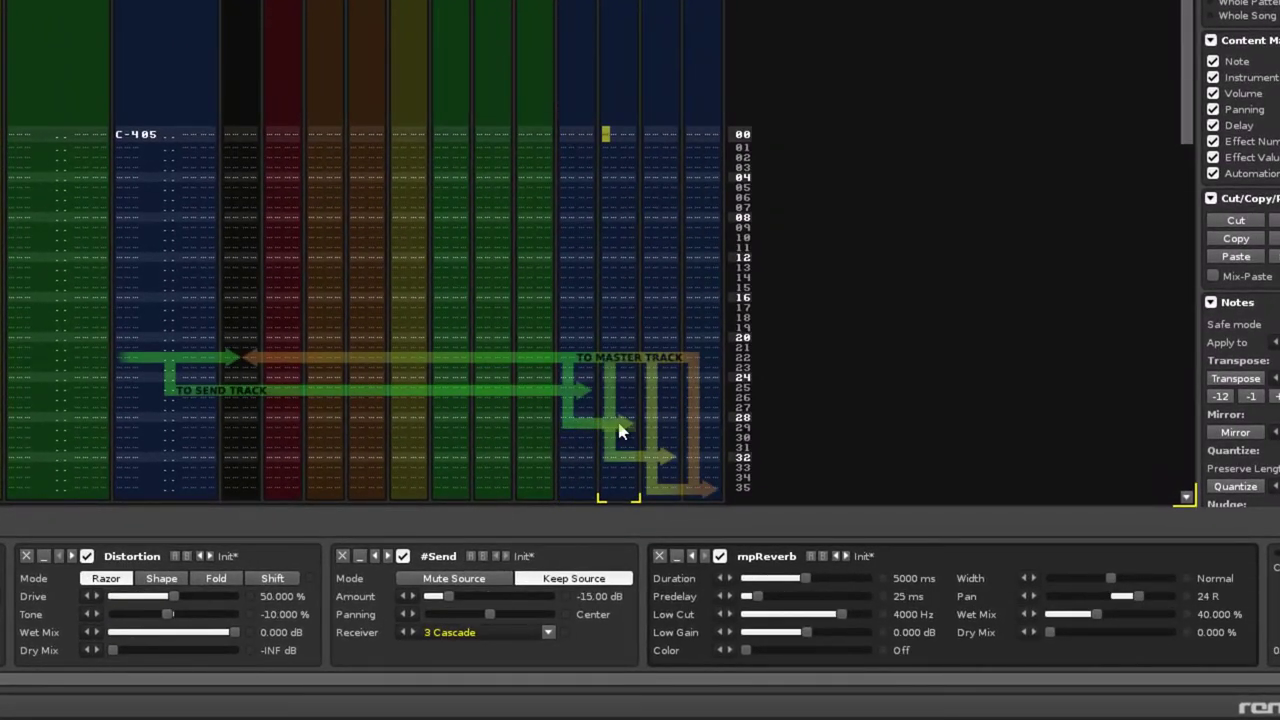
click(657, 432)
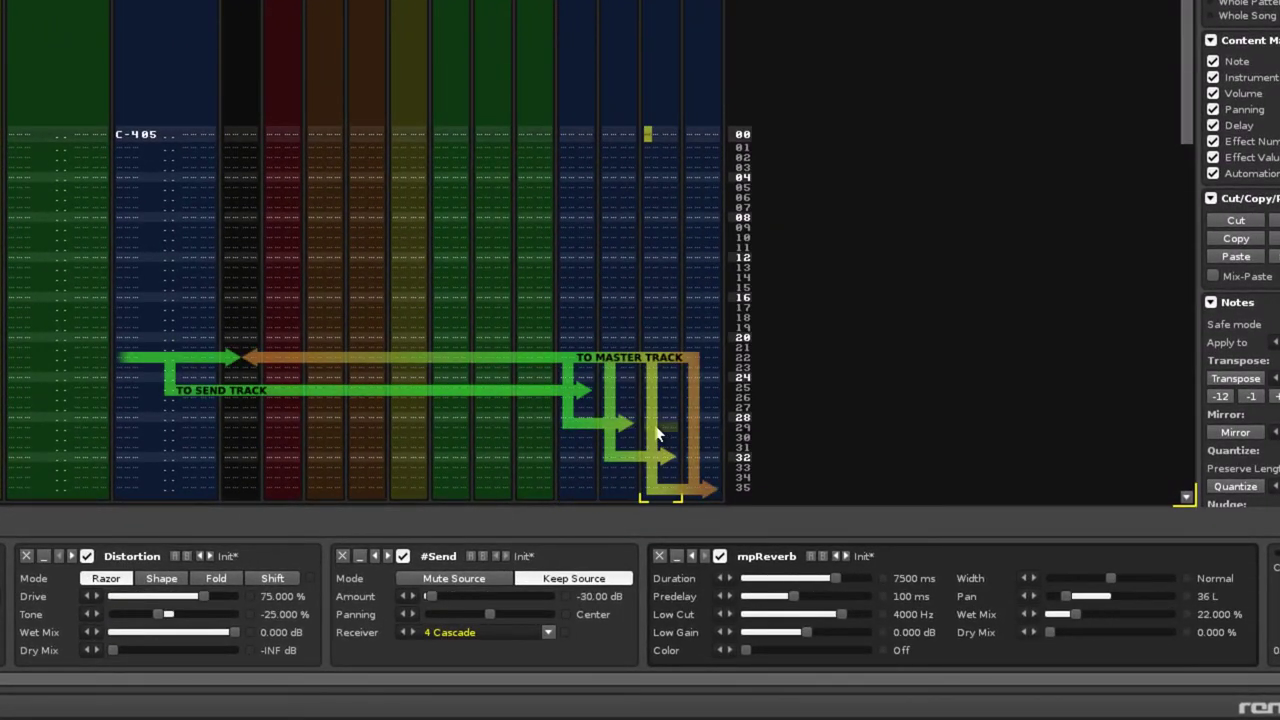
click(698, 433)
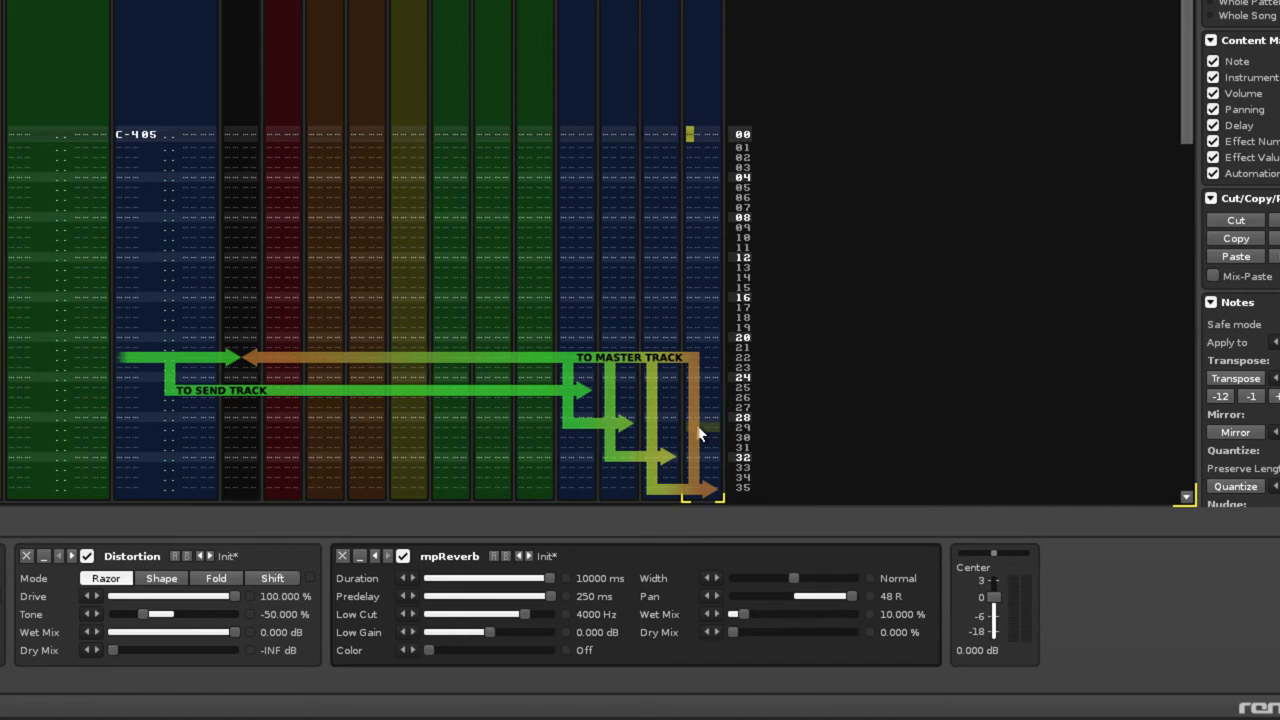
click(582, 432)
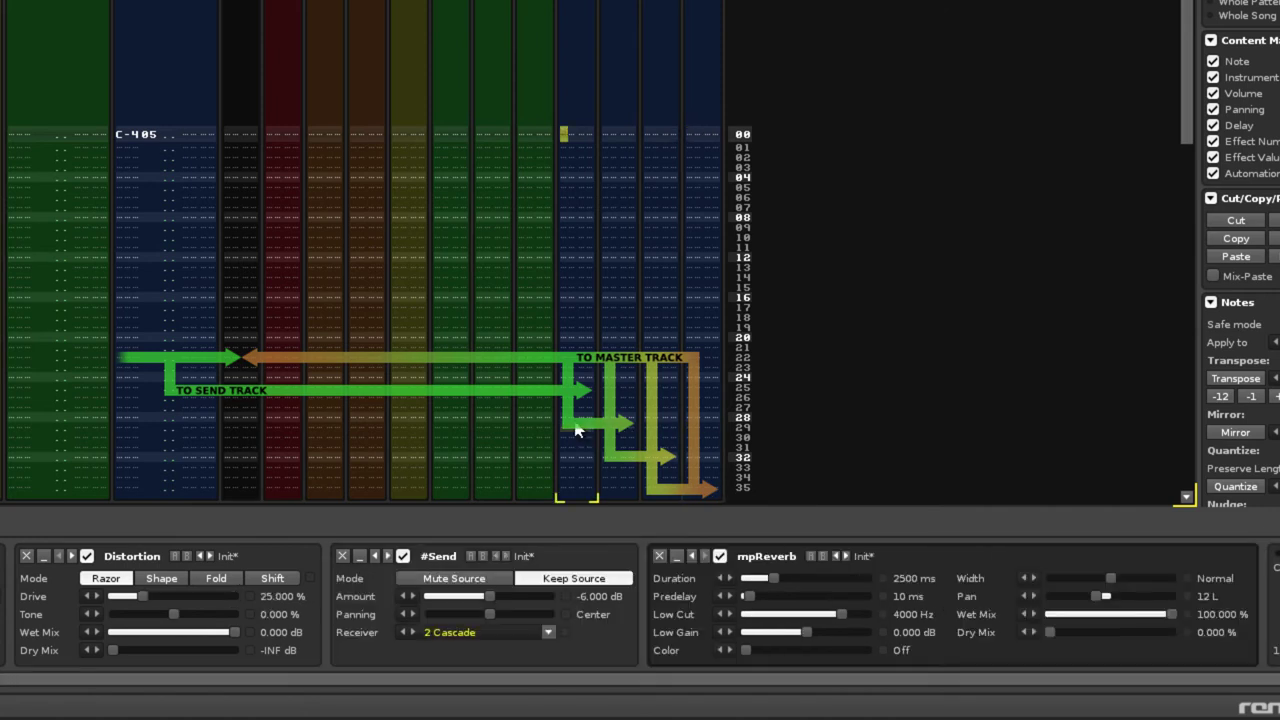
click(620, 432)
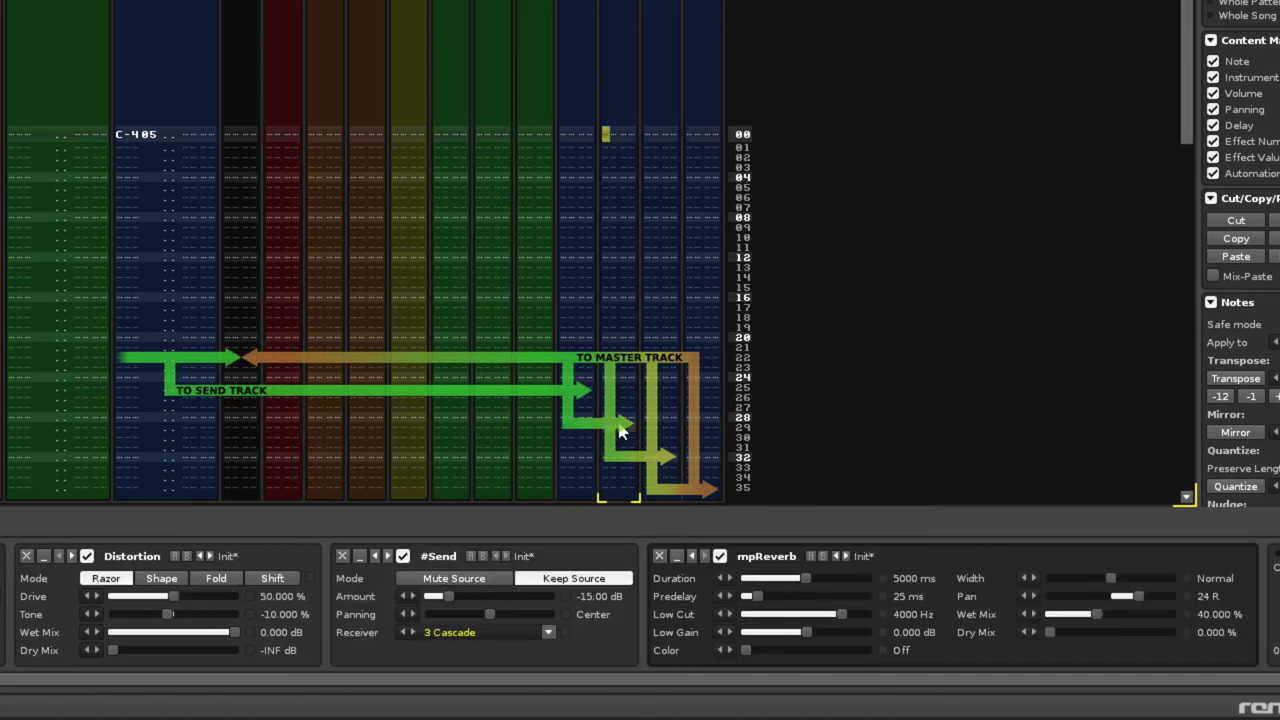
click(657, 432)
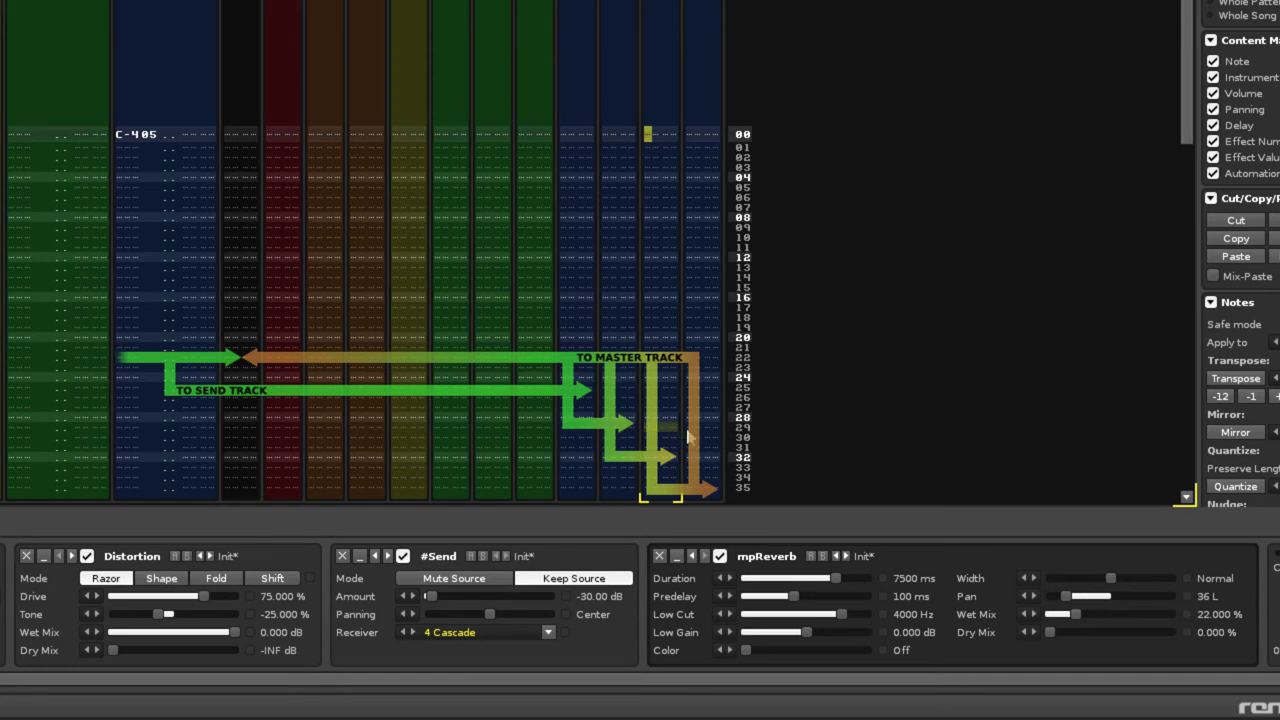
click(699, 432)
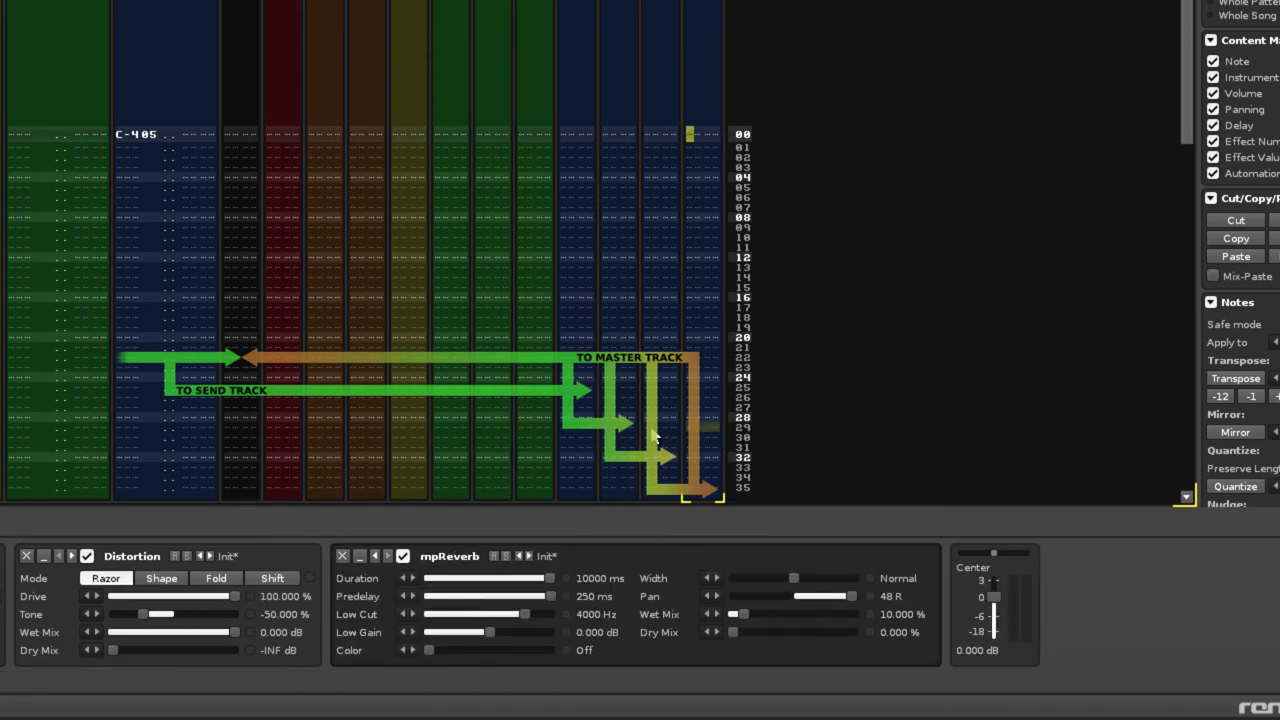
click(580, 432)
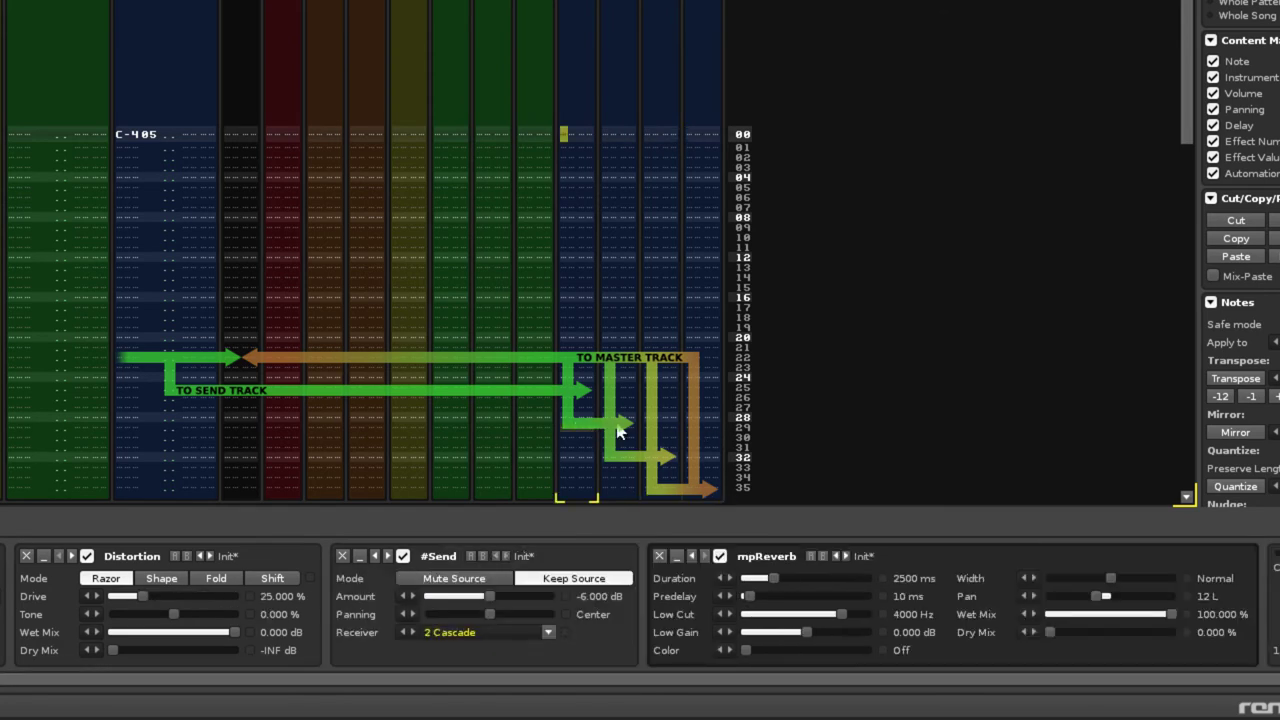
click(620, 432)
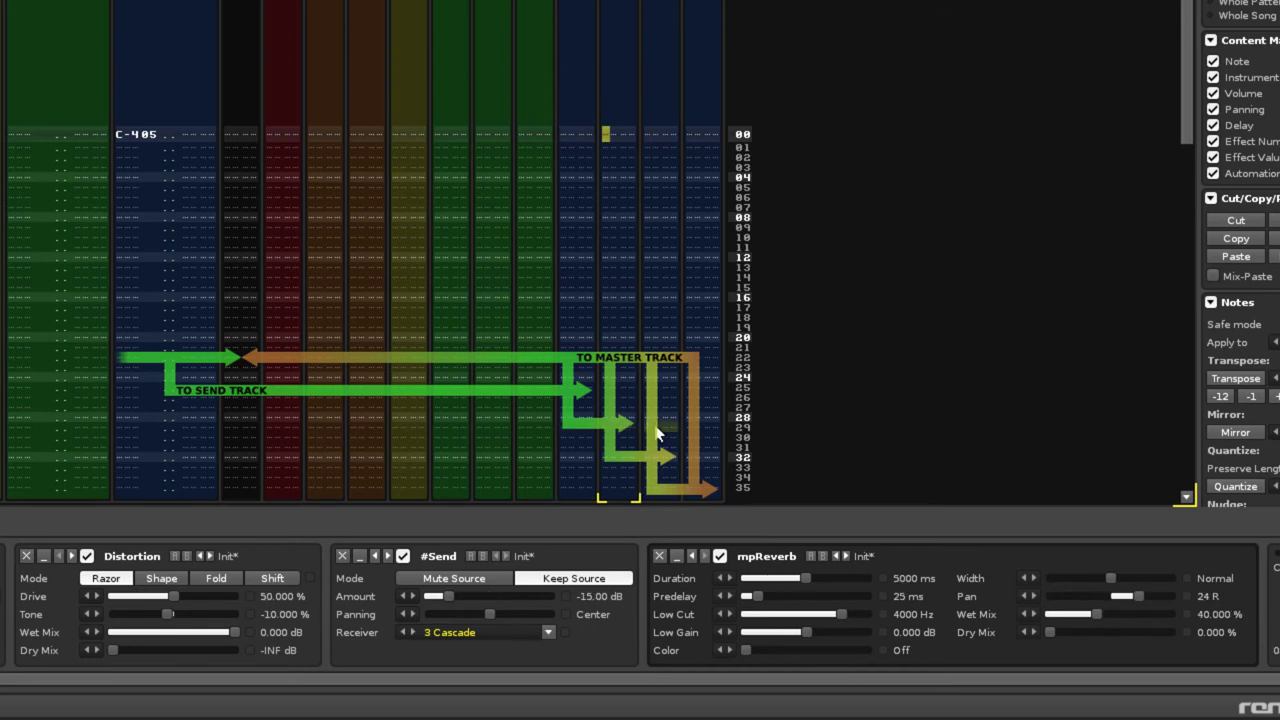
click(664, 436)
click(698, 432)
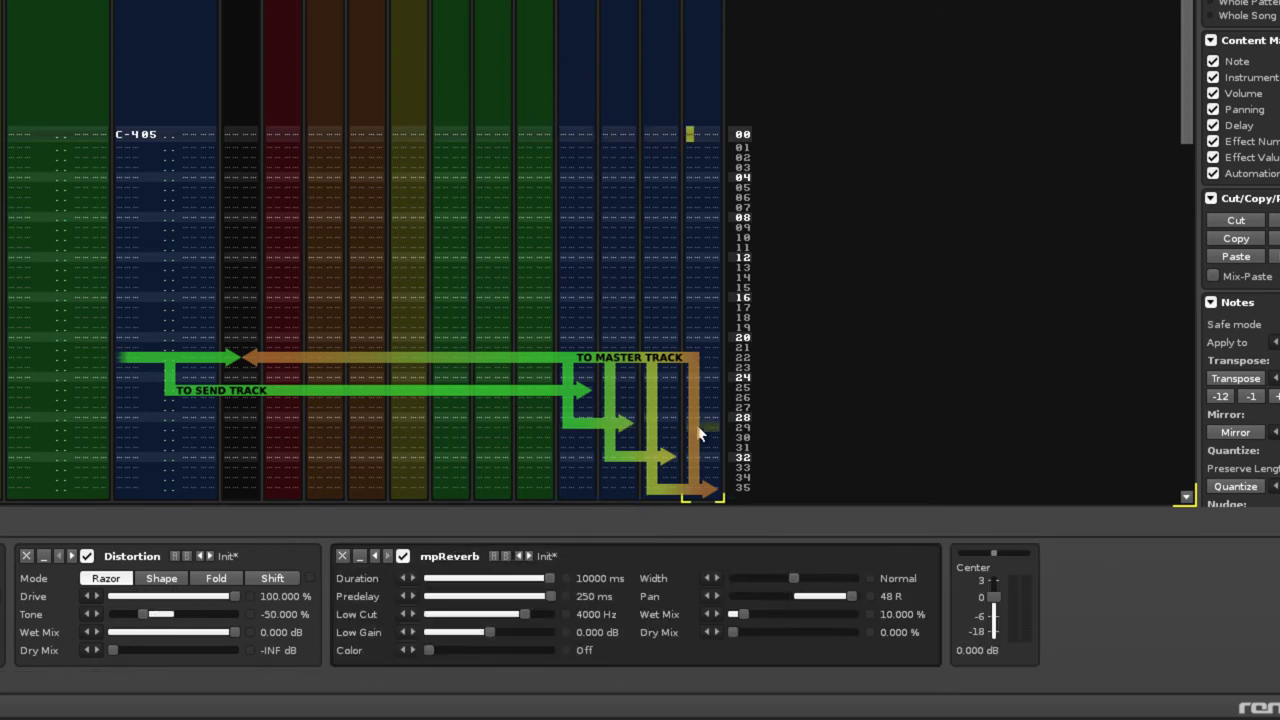
click(582, 430)
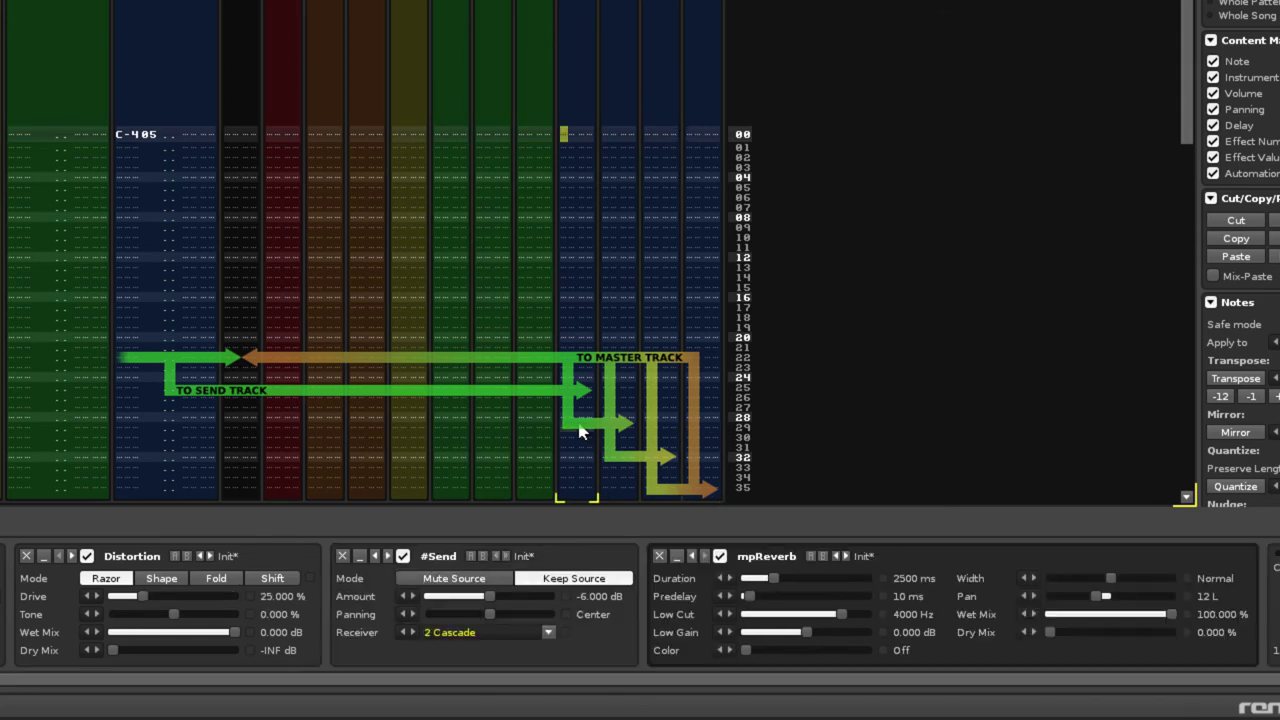
click(620, 430)
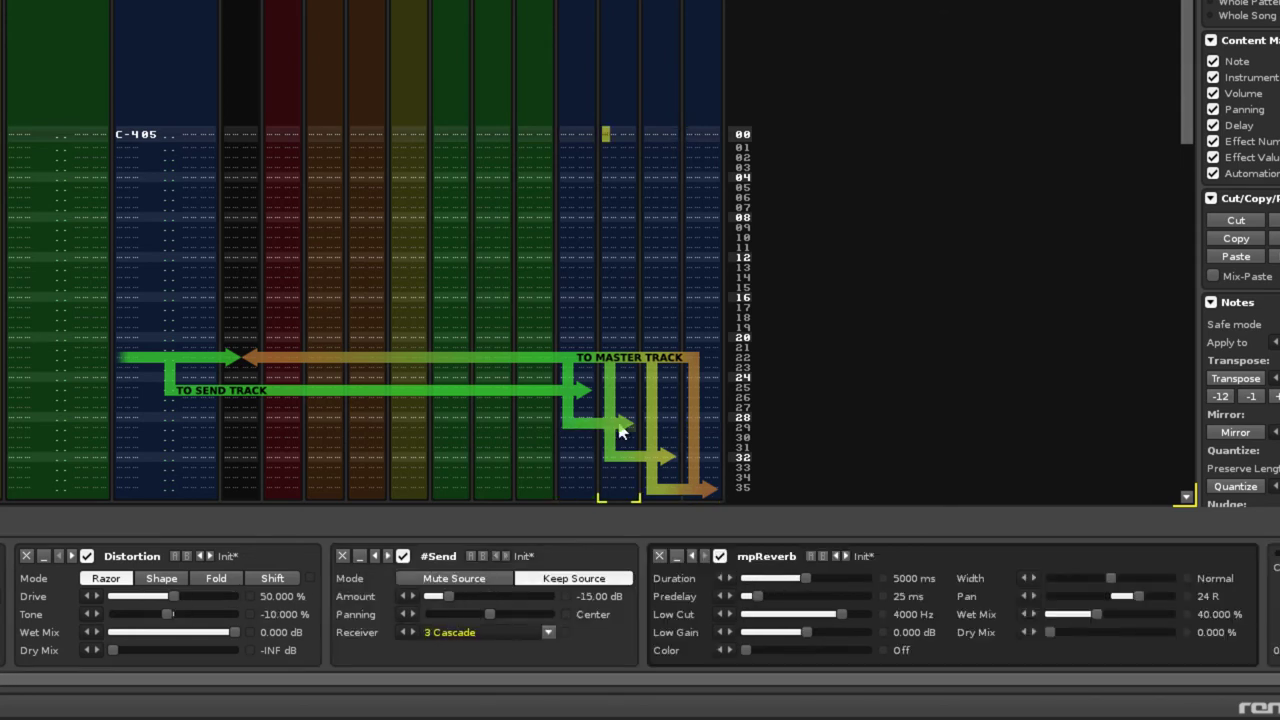
click(656, 432)
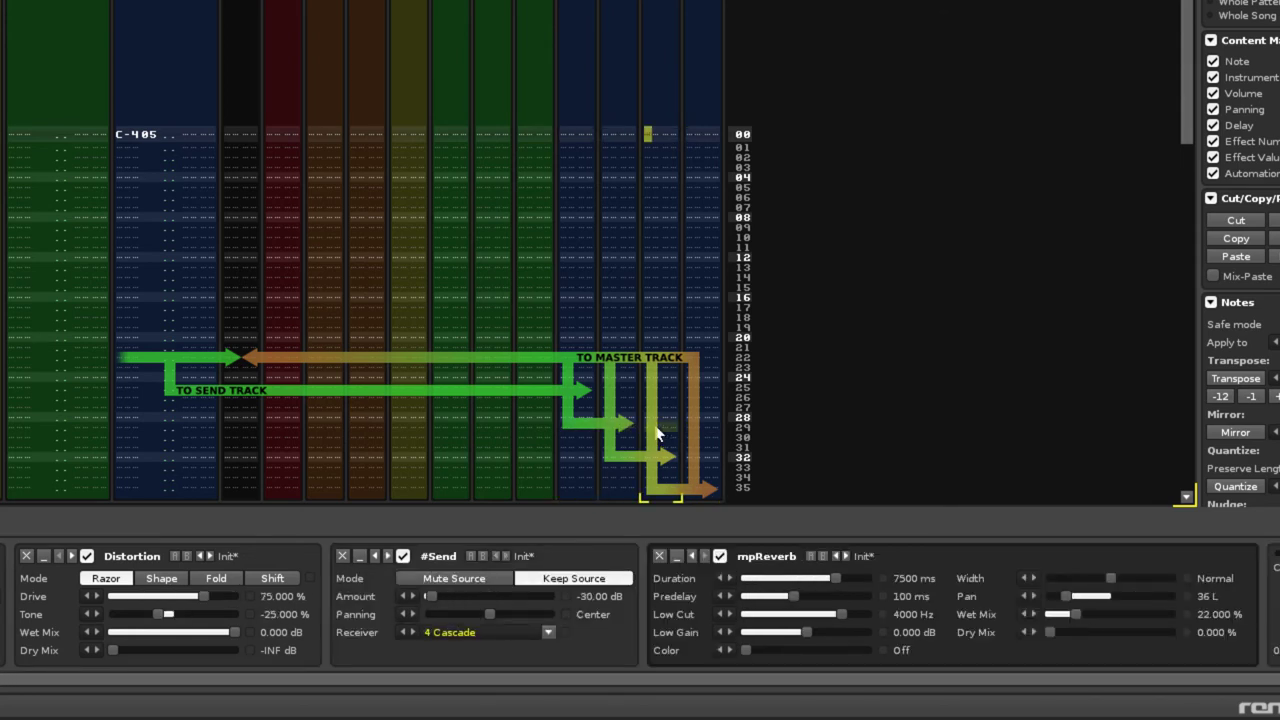
click(698, 430)
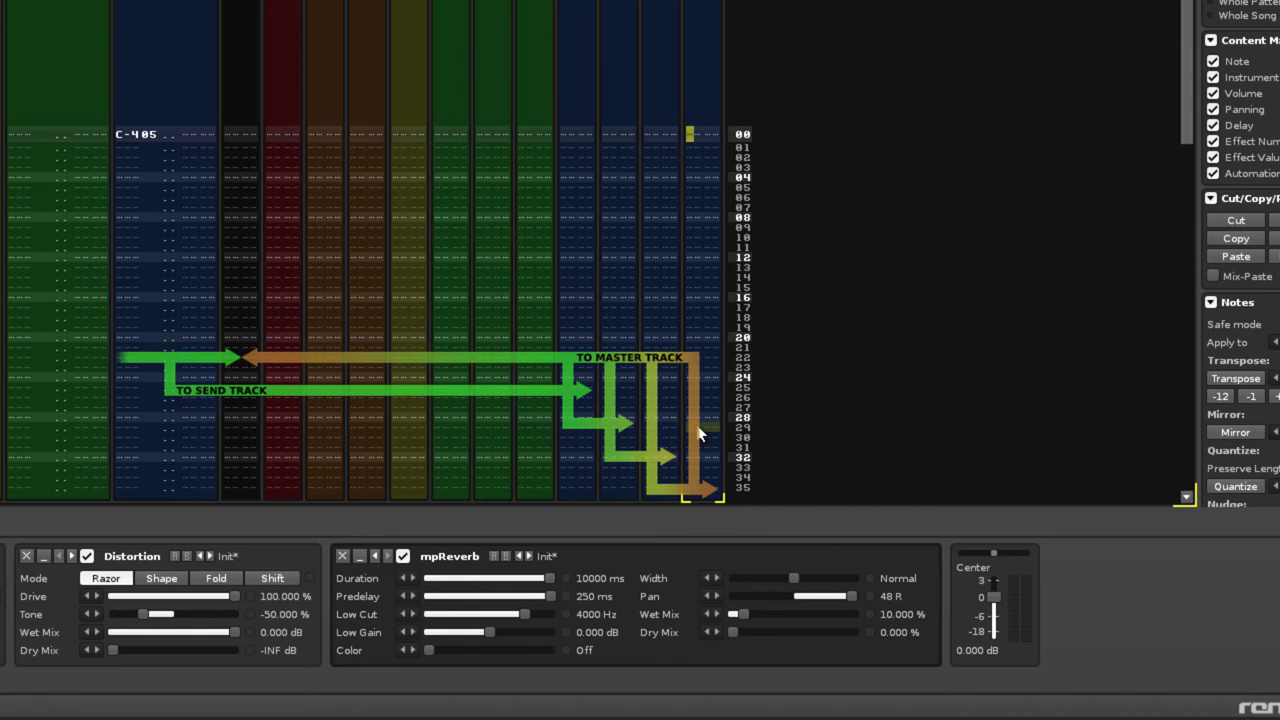
click(578, 430)
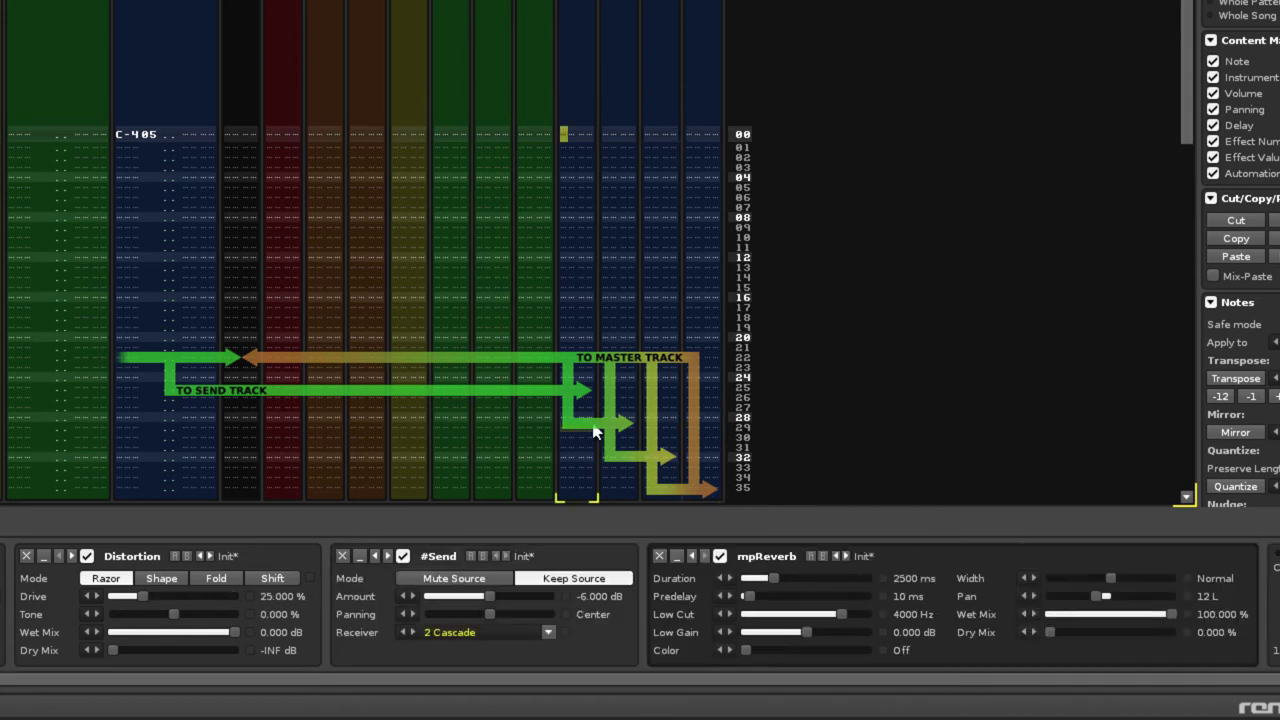
click(620, 430)
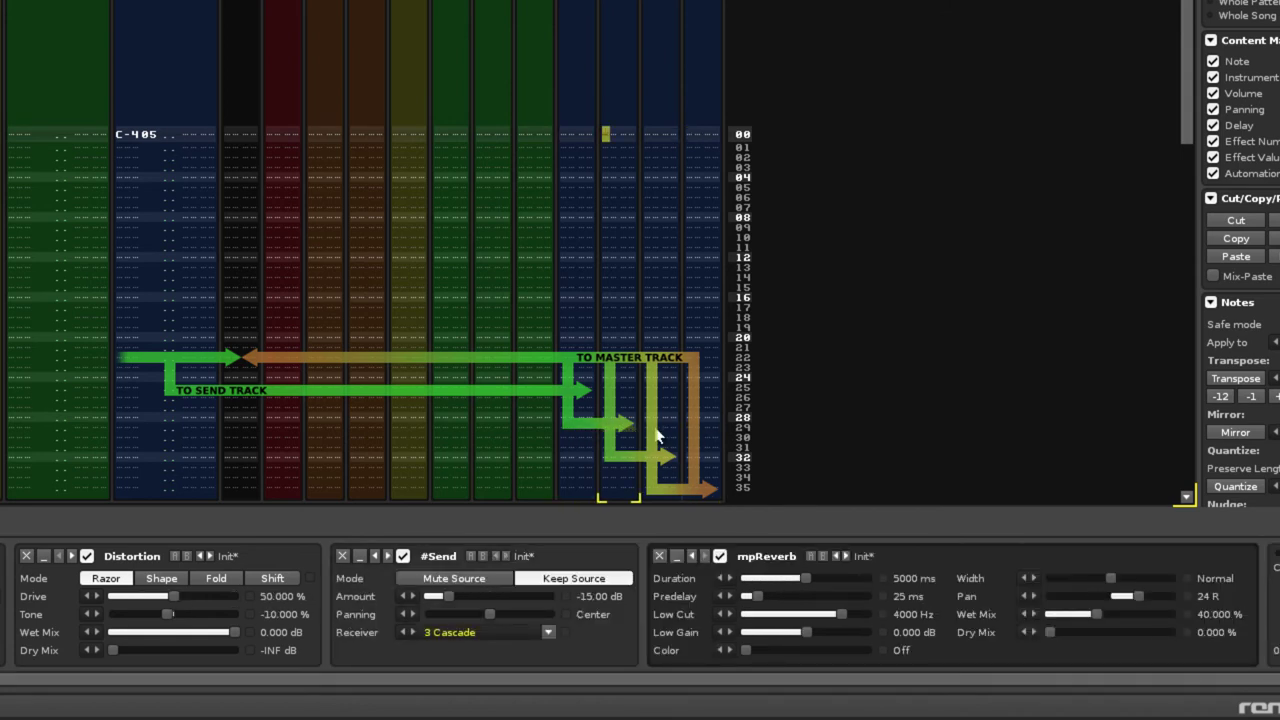
click(658, 432)
click(691, 420)
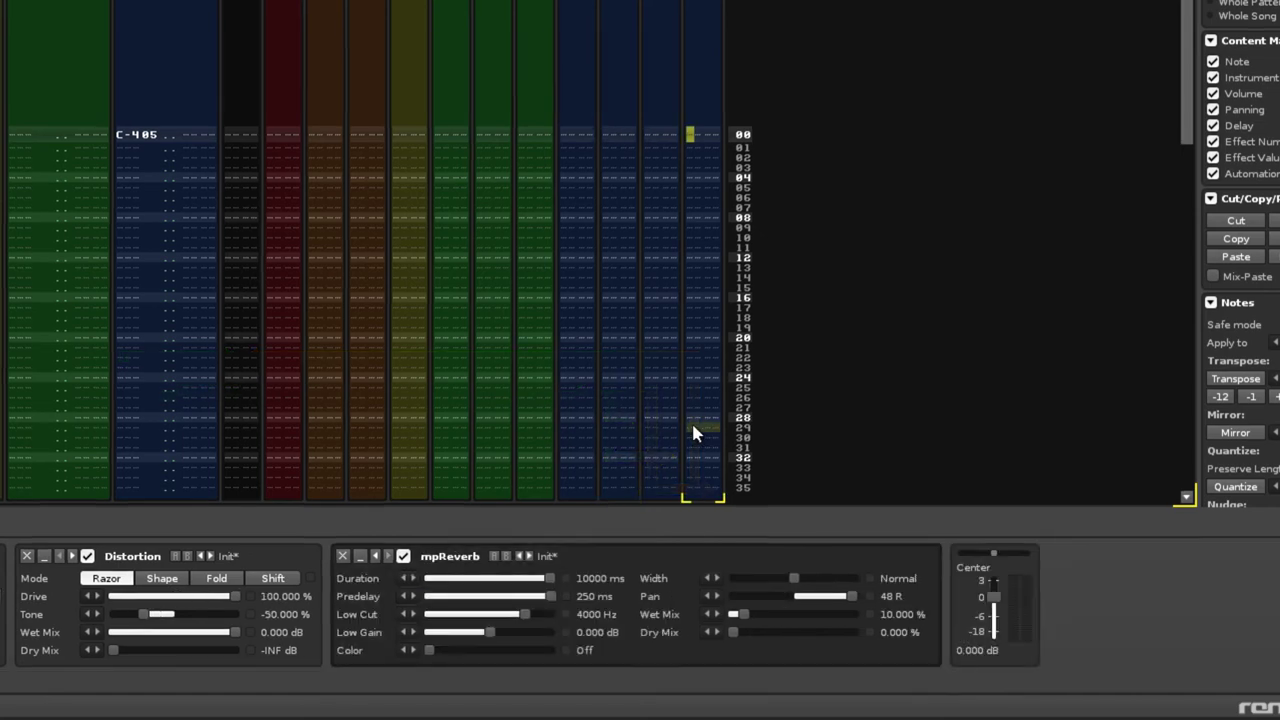
click(578, 428)
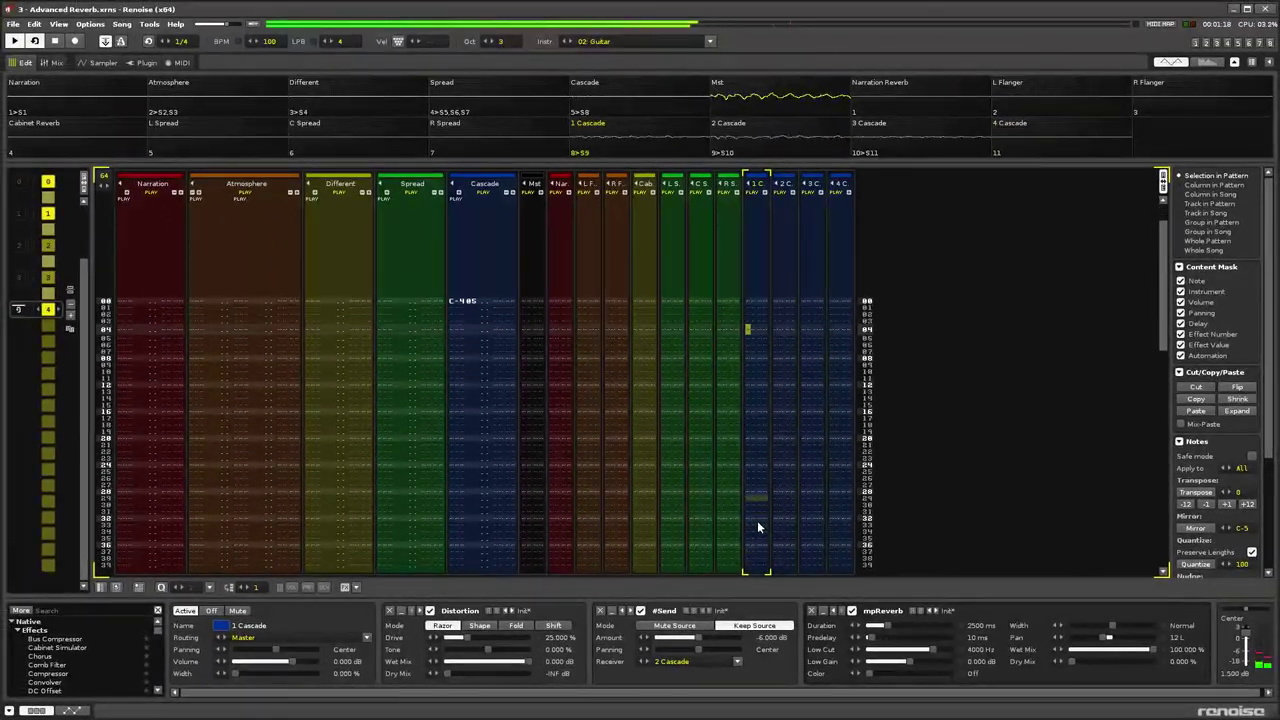